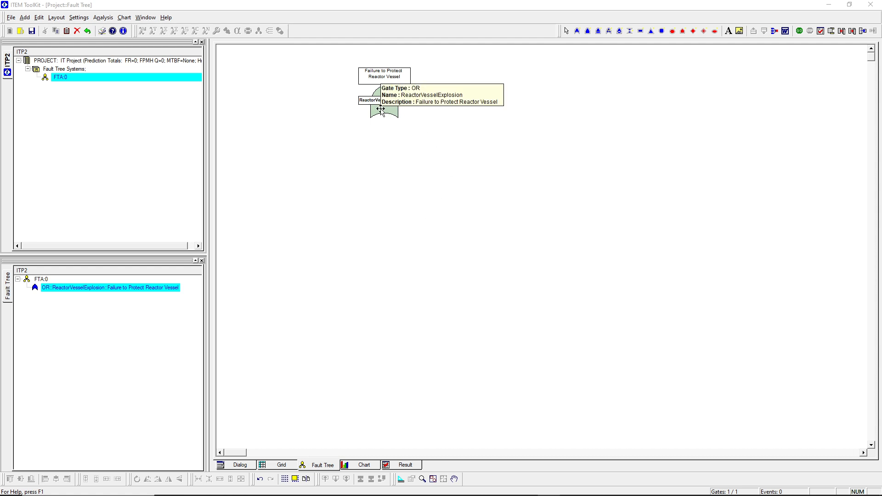
Step: Rename the top OR gate to GExplosion
click(379, 76)
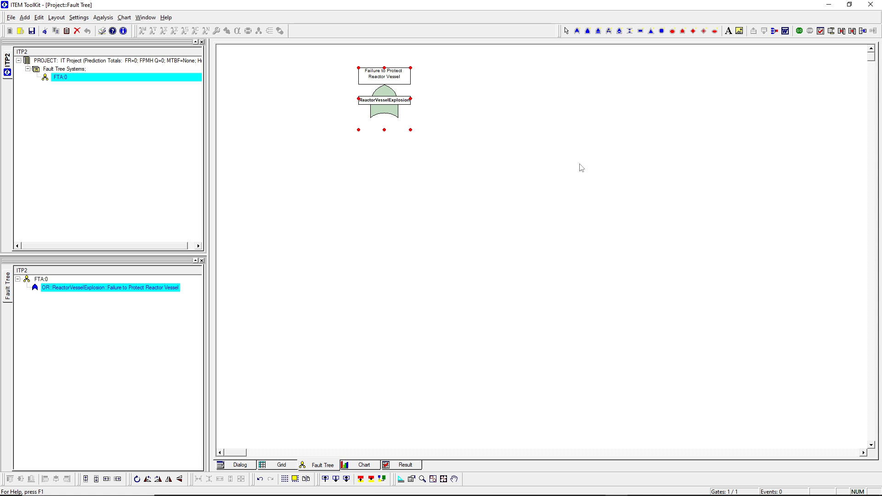
double_click(381, 105)
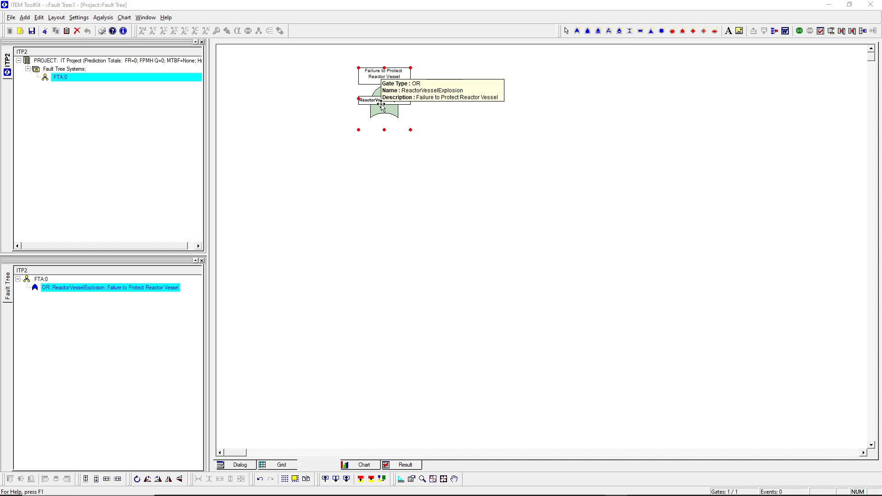
drag(412, 214, 329, 213)
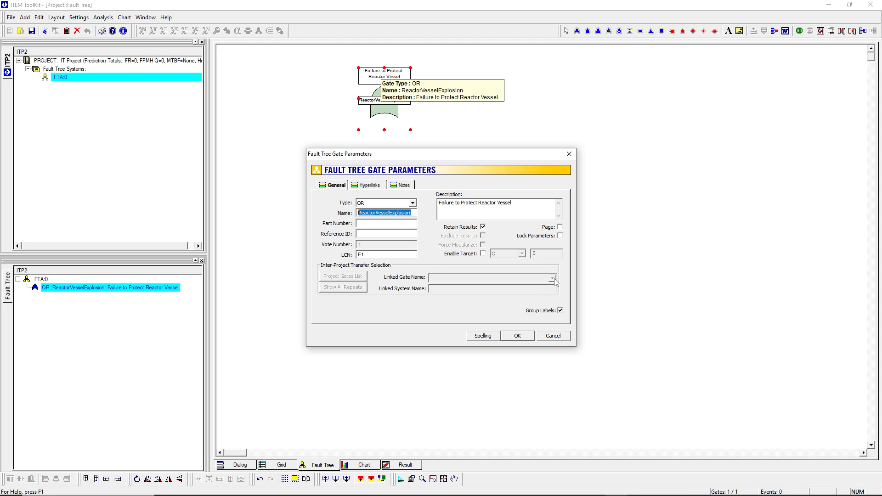
text(GExplosion)
click(517, 338)
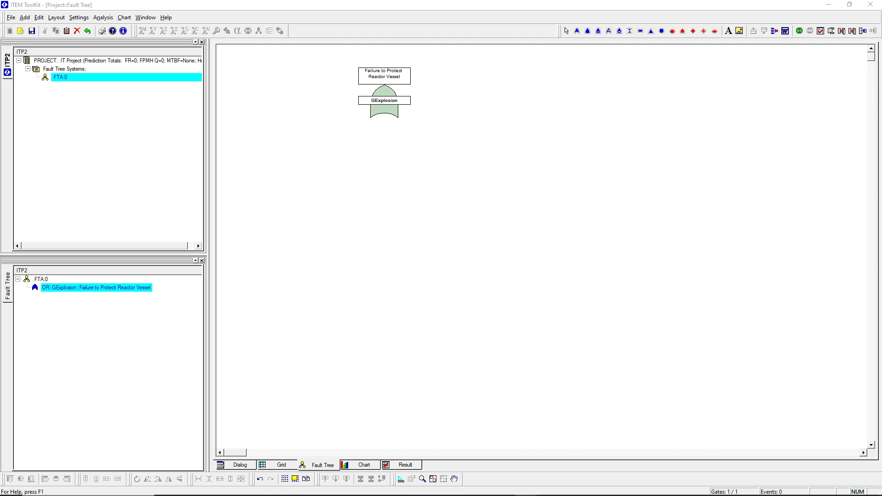
Step: Add a basic event and an OR gate beneath the GExplosion gate, checking the reactor vessel diagram for reference
drag(0, 170, 276, 92)
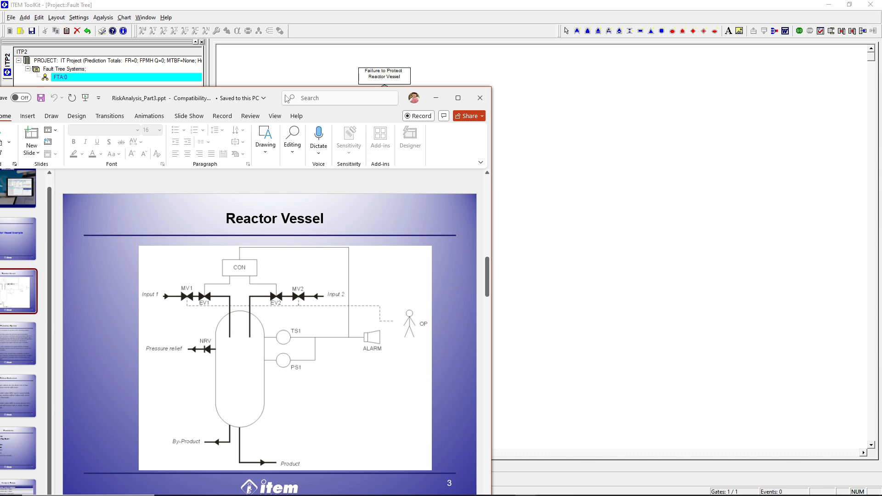
drag(265, 100, 0, 108)
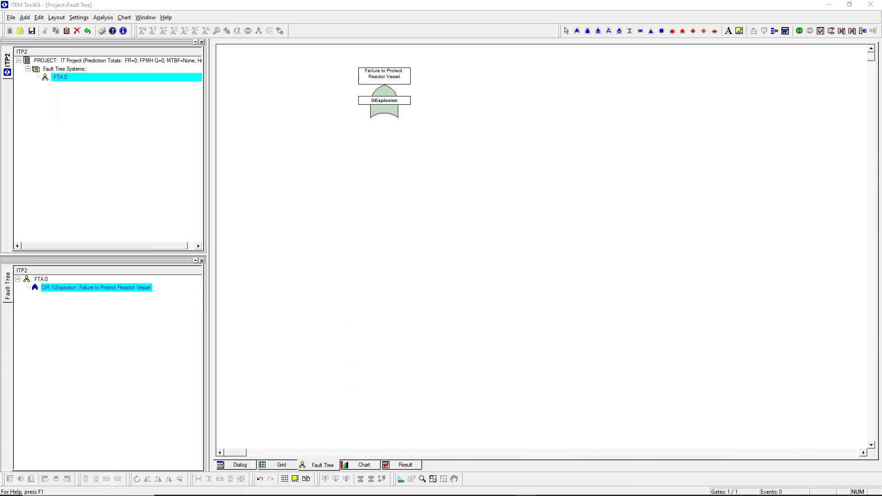
click(382, 105)
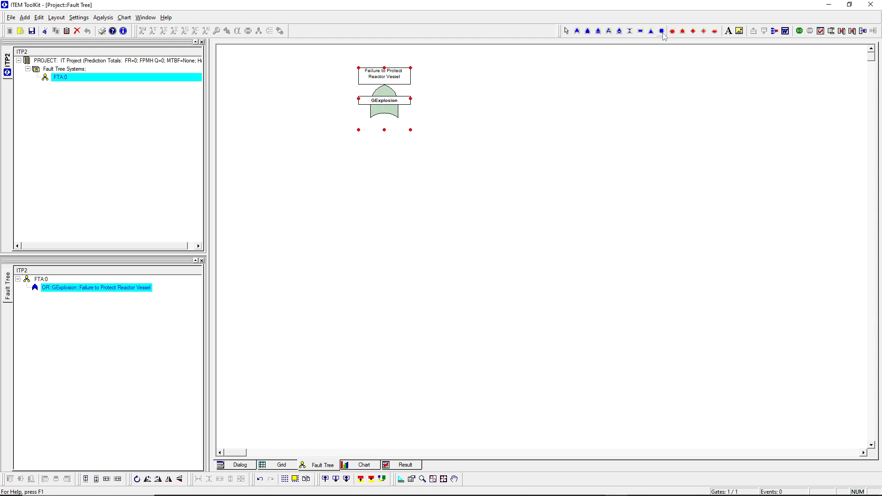
click(391, 107)
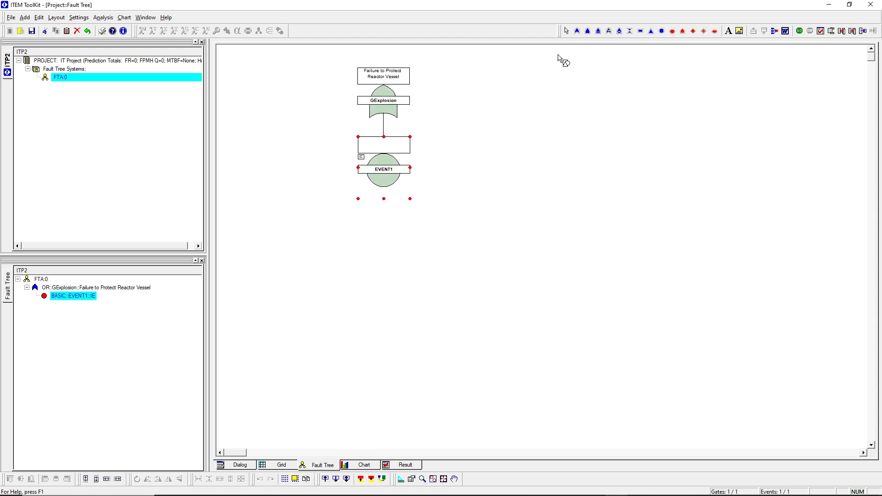
click(578, 34)
click(409, 107)
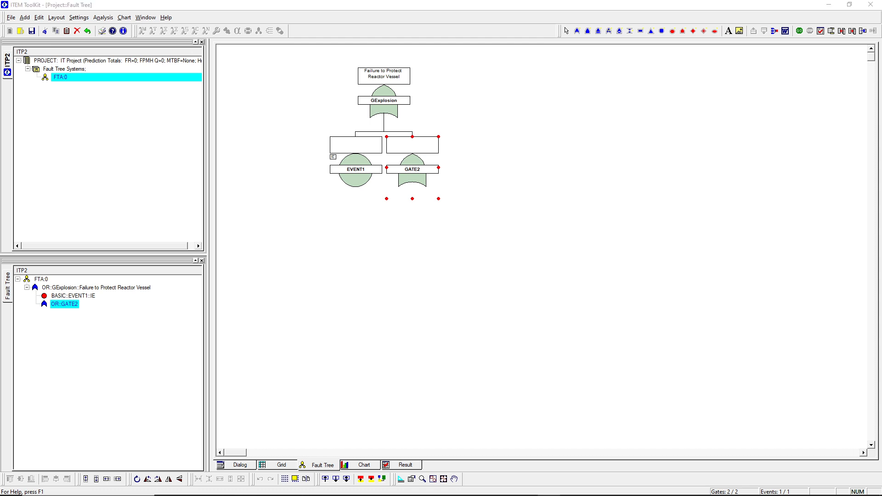
Step: Name the basic event NRV with description "Pressure relief valve failure"
click(357, 176)
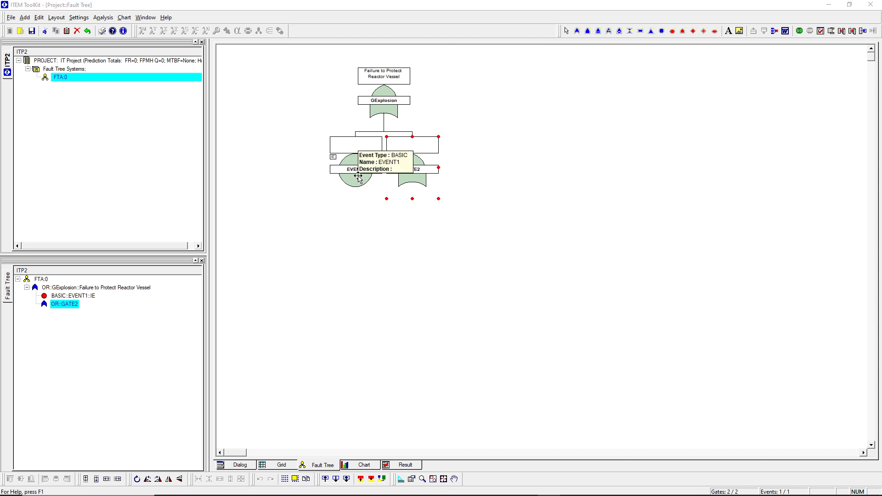
double_click(358, 176)
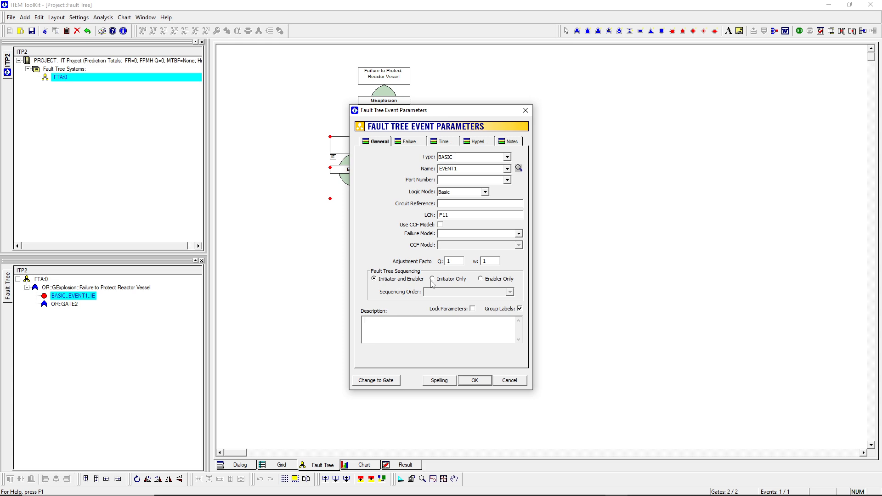
text(Pressure relief valve failure)
drag(467, 170, 379, 172)
text(nr)
text(RV)
click(474, 381)
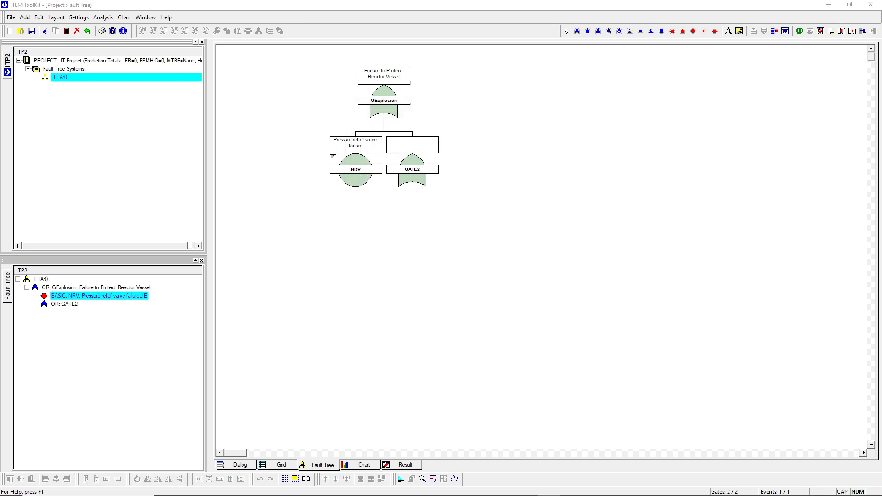
Step: Name the new OR gate GInput with description "Failure to Isolate Input Flow"
double_click(404, 188)
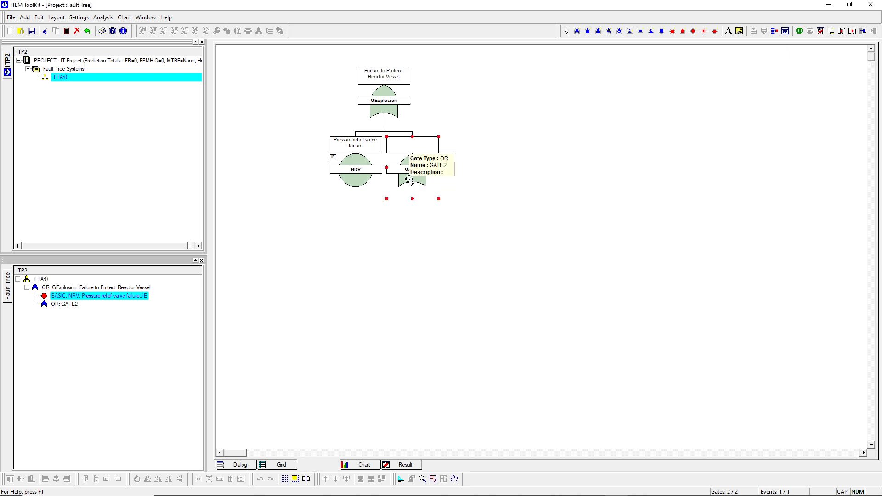
click(482, 207)
text(Failure to Isolate Input Flow)
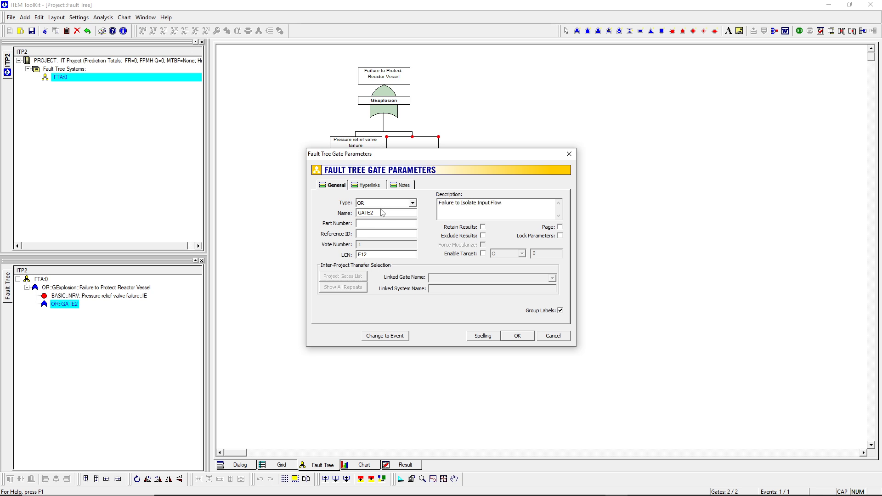
click(381, 212)
key(BackSpace)
key(BackSpace)
key(BackSpace)
key(BackSpace)
text(Input)
click(517, 337)
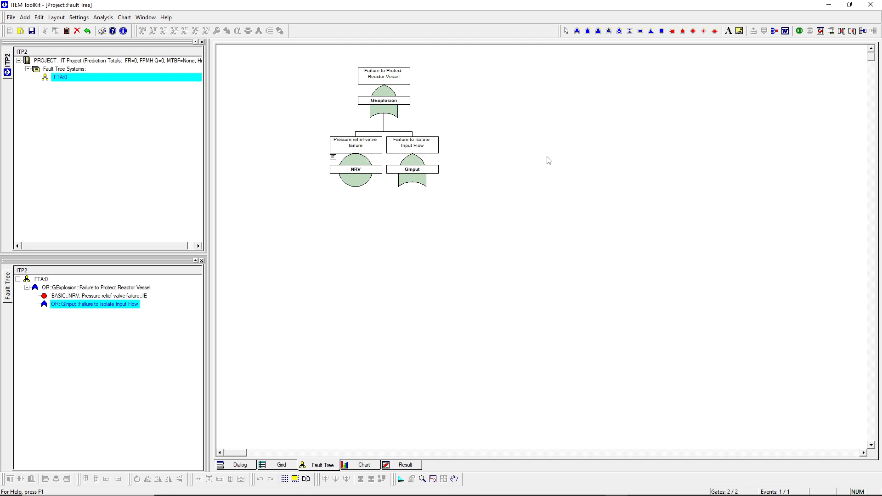
Step: Change the GExplosion gate type from OR to AND
double_click(384, 76)
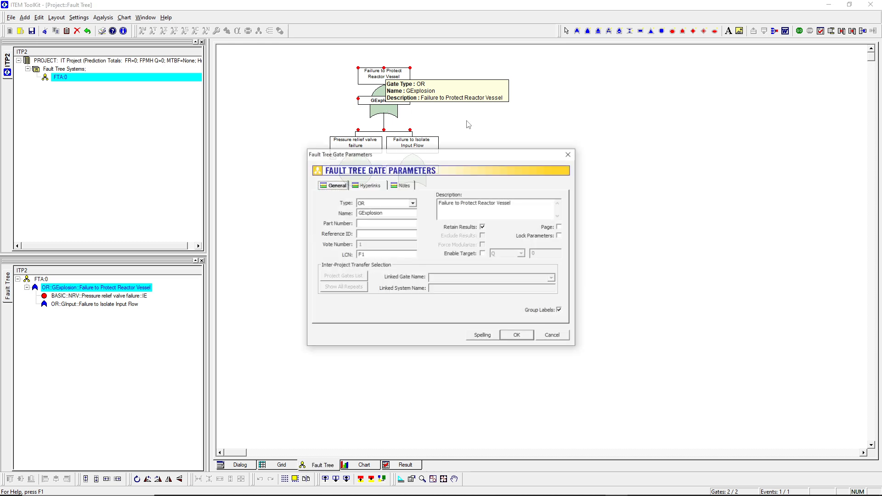
click(403, 206)
click(400, 218)
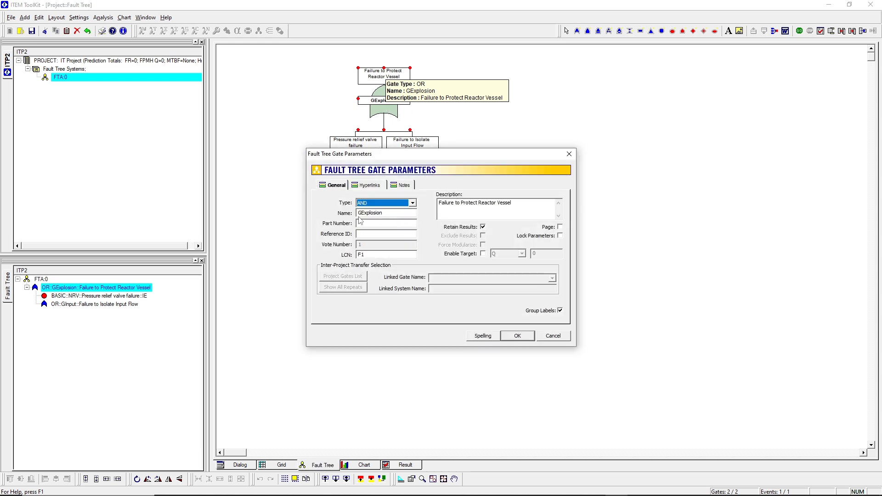
click(520, 338)
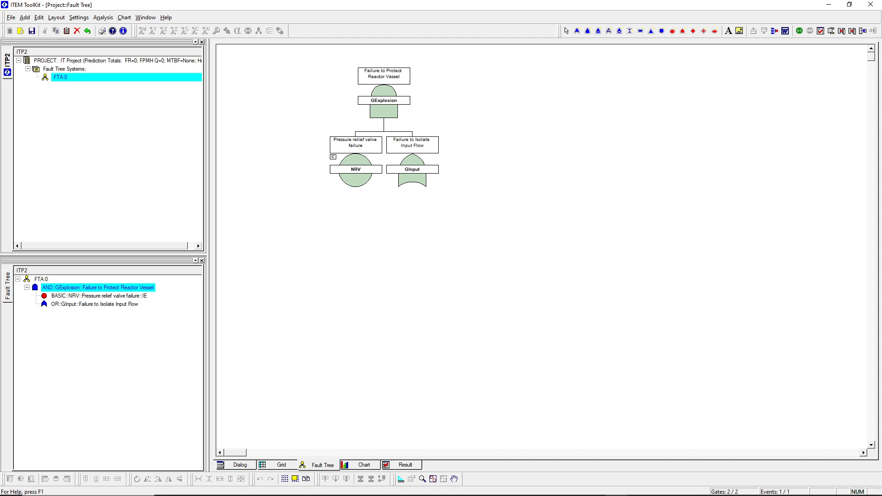
Step: Add two OR gates beneath the GInput gate
key(alt+Tab)
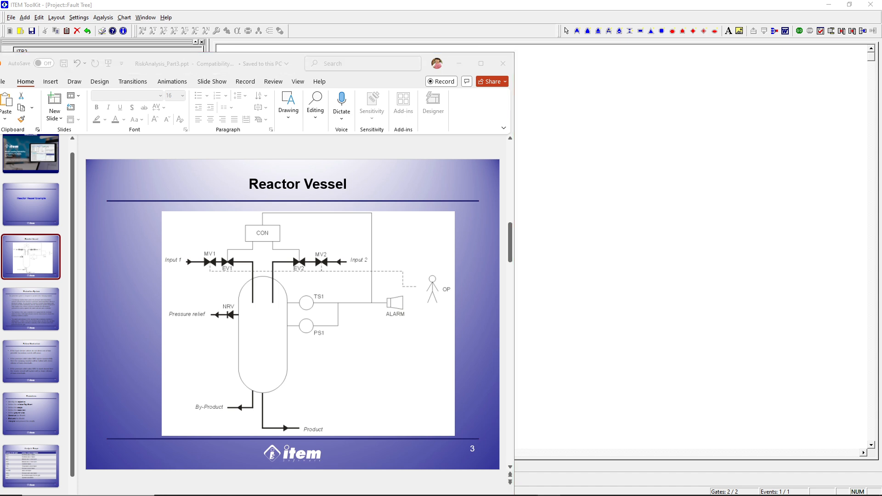
drag(296, 60, 0, 67)
click(577, 31)
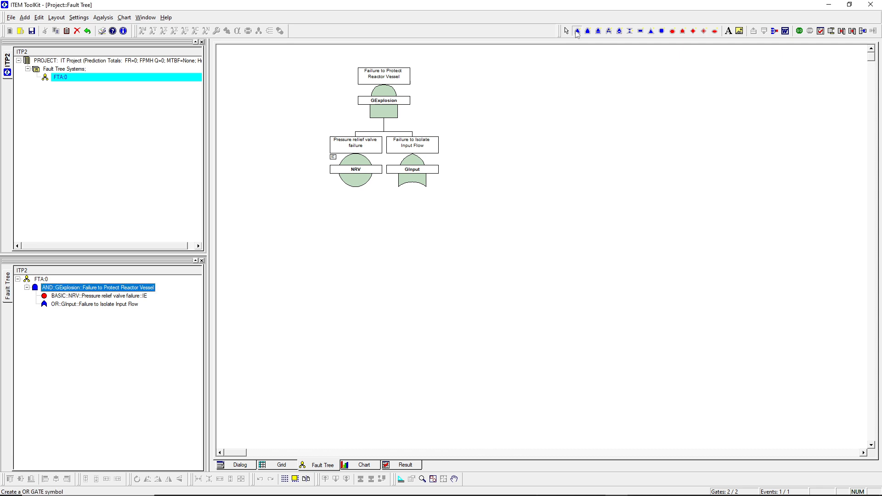
click(412, 172)
click(412, 173)
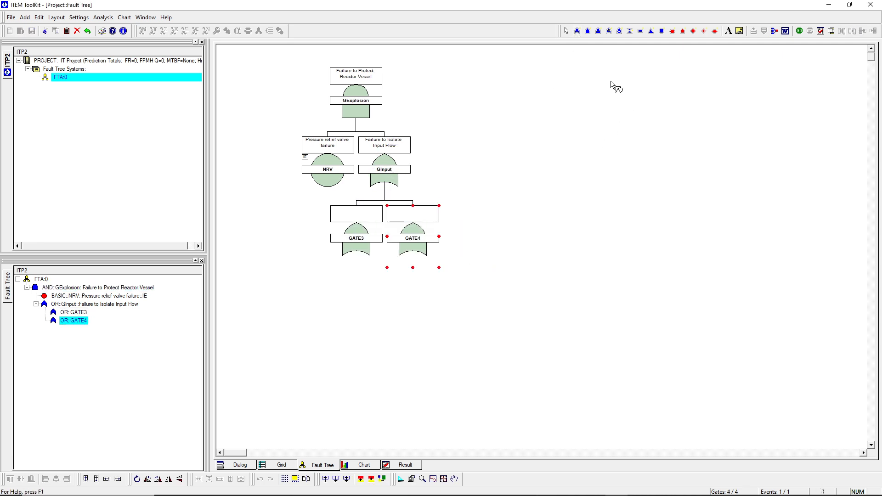
Step: Name the first new gate GInput1 with description "Failure to Isolate Input Stream 1"
double_click(369, 241)
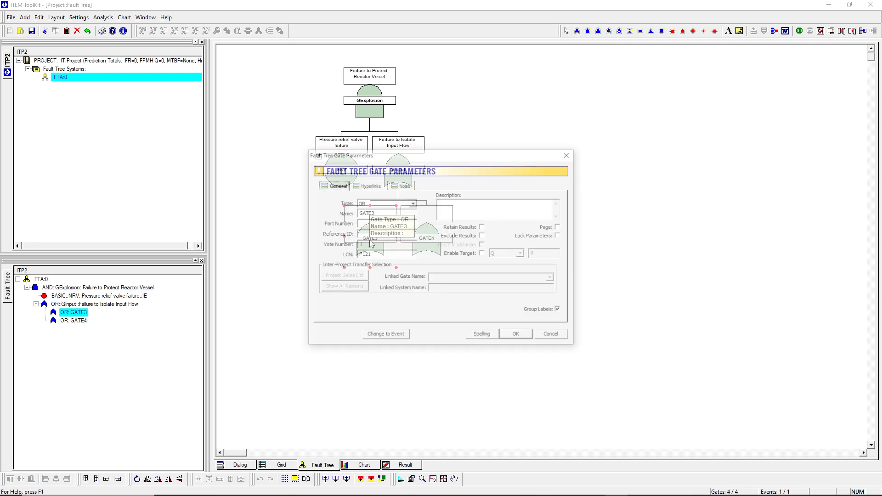
click(502, 213)
text(Failure to Isolate Input Stream 1)
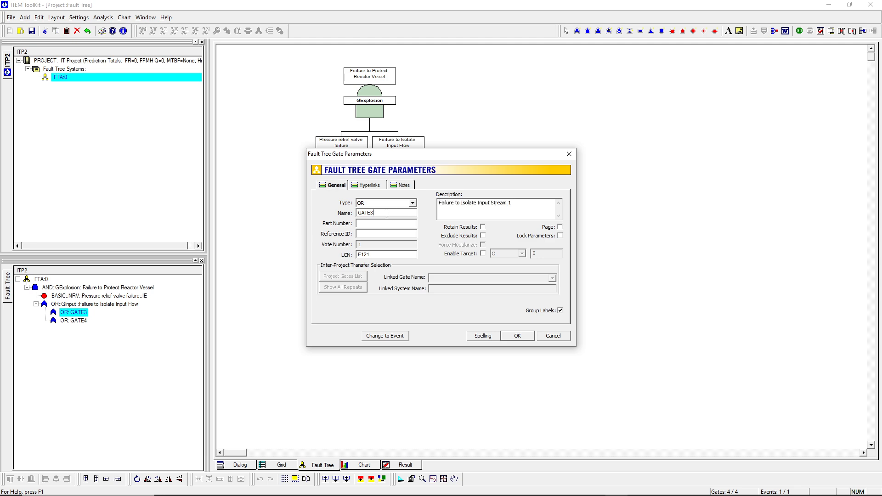
key(BackSpace)
key(BackSpace)
key(BackSpace)
key(BackSpace)
text(Input1)
click(509, 336)
Step: Name the second new gate GInput2 with description "Failure to Isolate Input Stream 2"
double_click(422, 235)
click(483, 212)
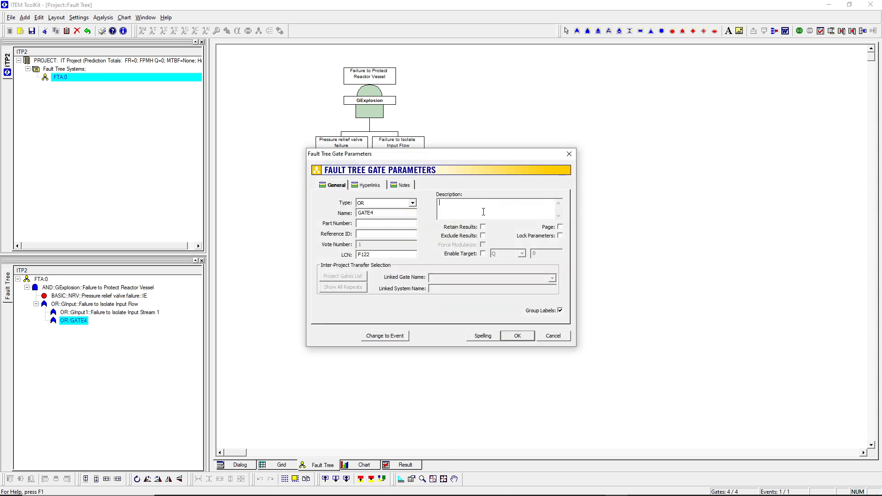
text(Failure to Isolate Input Stream 1)
key(BackSpace)
text(2)
click(400, 214)
key(BackSpace)
key(BackSpace)
key(BackSpace)
key(BackSpace)
text(Input2)
click(524, 338)
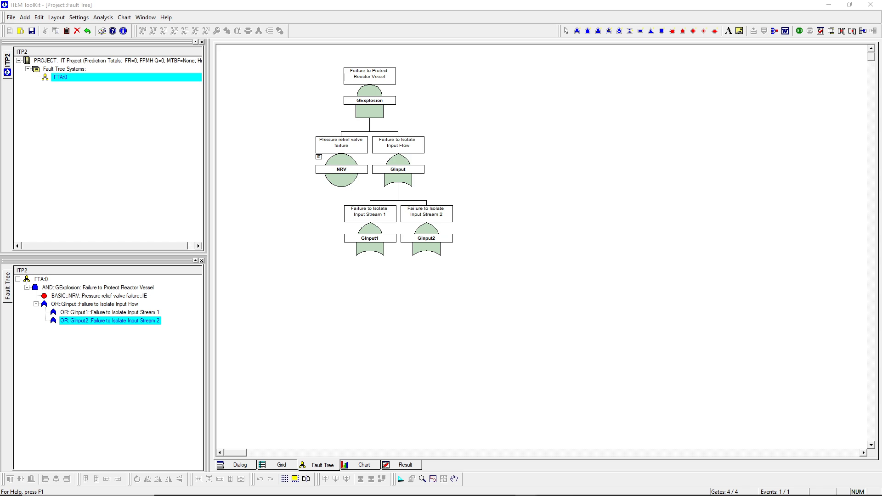
Step: Review the Protection System slide text and the Reactor Vessel diagram in the presentation
click(207, 488)
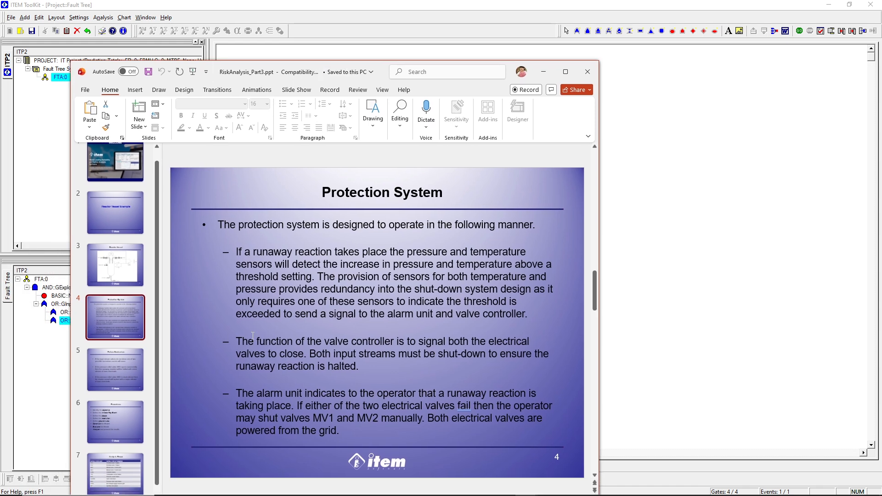
drag(312, 354, 359, 366)
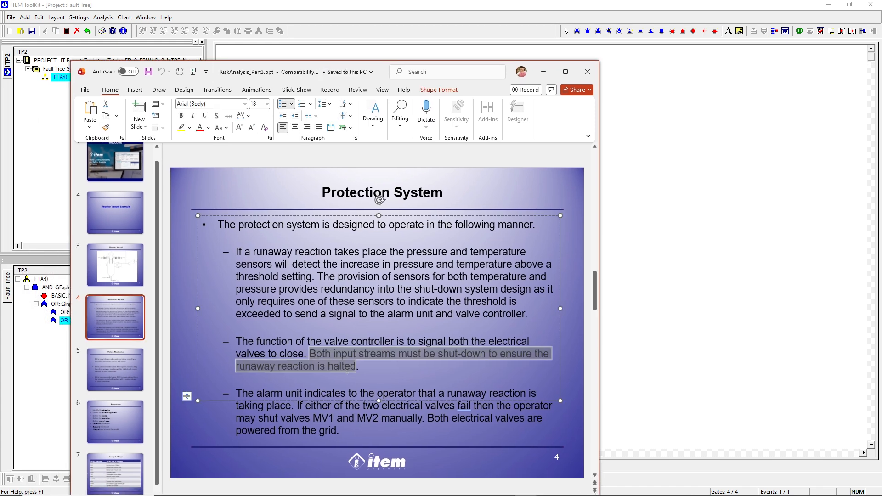
click(361, 366)
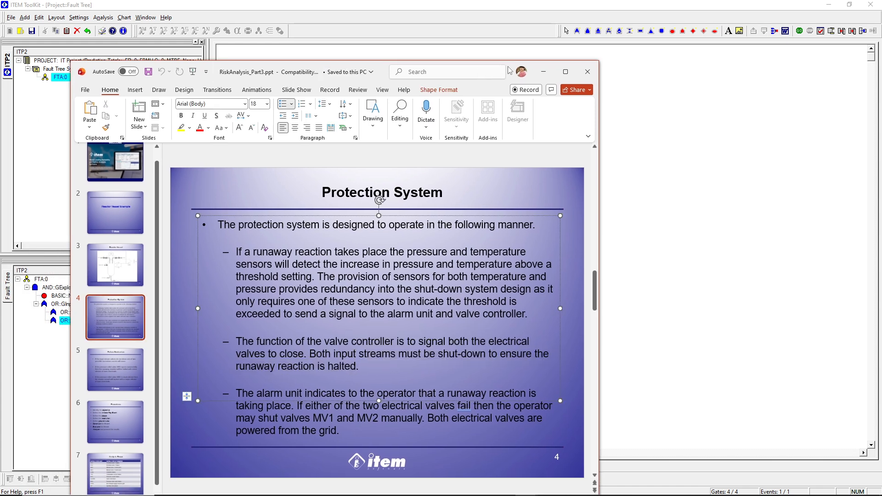
click(544, 72)
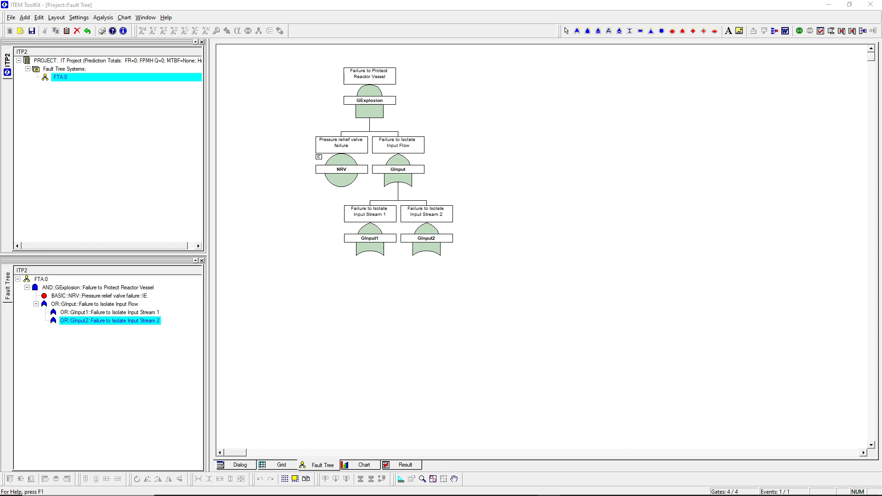
drag(0, 81, 283, 81)
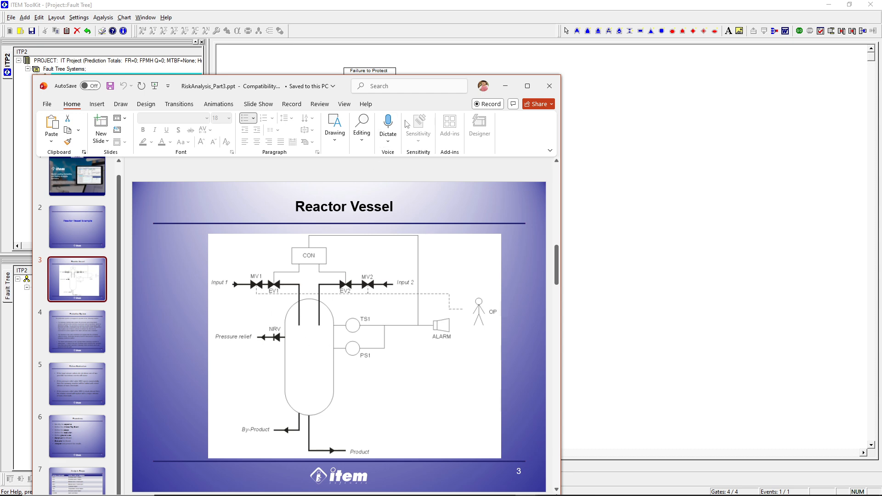
click(505, 86)
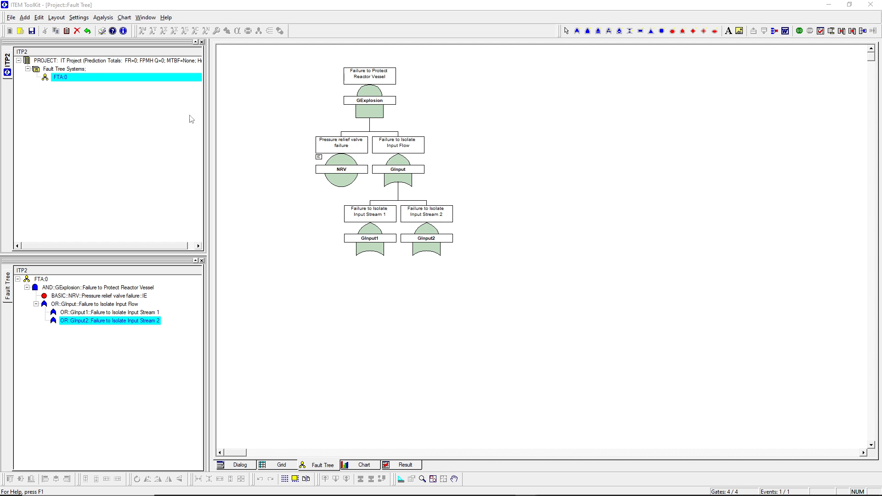
Step: Add two OR gates beneath the GInput1 gate
click(577, 31)
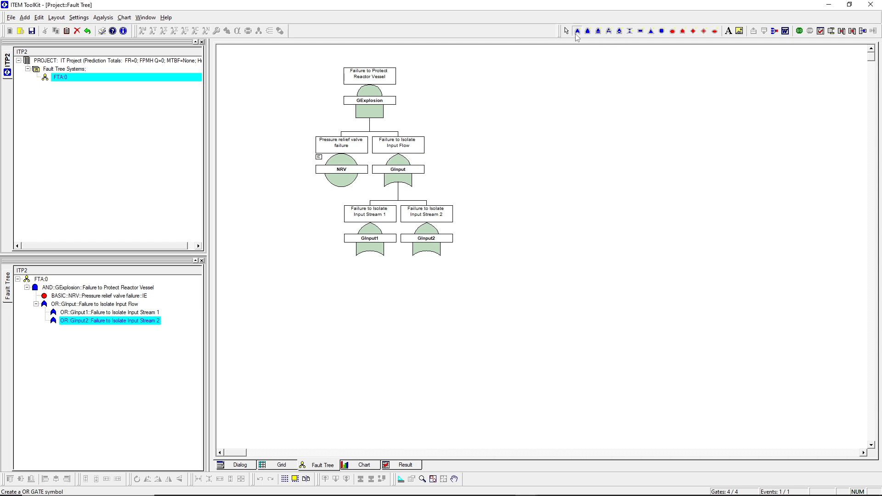
click(371, 244)
click(372, 244)
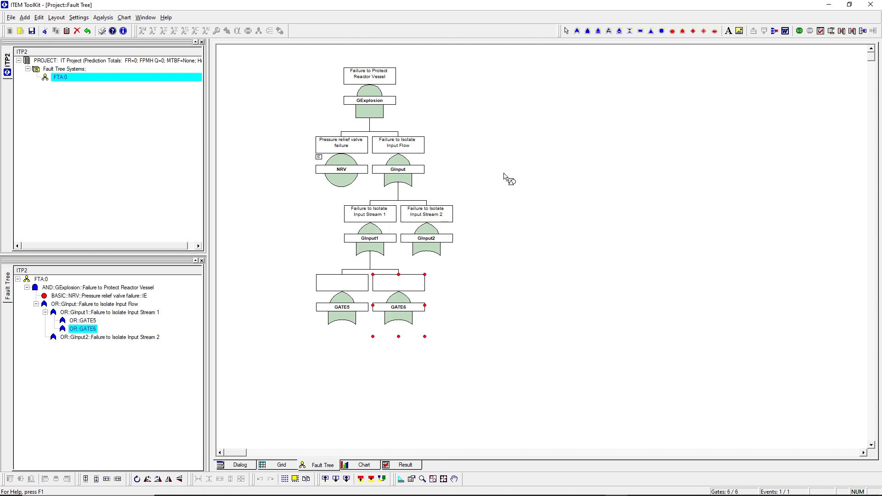
Step: Name the first gate under GInput1 GMV1 with description "Manual Valve 1 Fails to Close"
double_click(336, 308)
click(444, 215)
text(Manual Valve 1 Fails to Close)
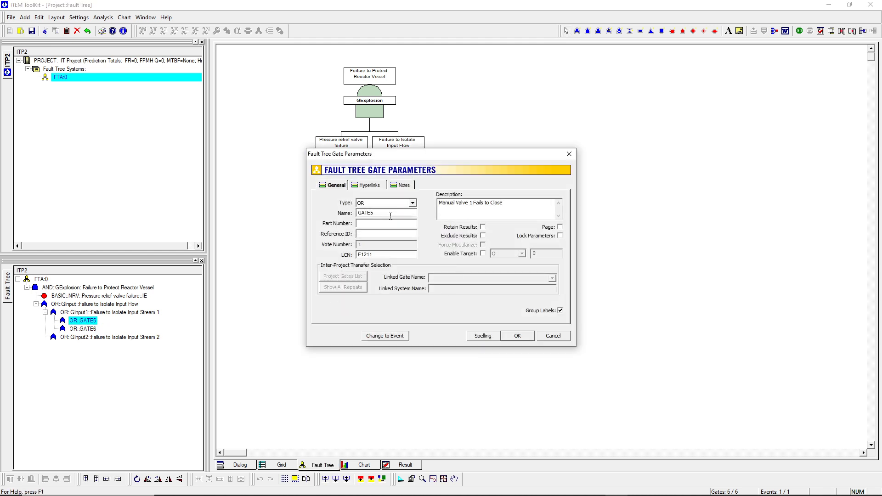
key(BackSpace)
key(BackSpace)
key(BackSpace)
text(MV)
key(BackSpace)
key(BackSpace)
text(MV1)
click(518, 337)
Step: Name the second gate under GInput1 GEV1 with description "Electronic Valve 1 Fails to Close" pasted from the presentation
double_click(411, 312)
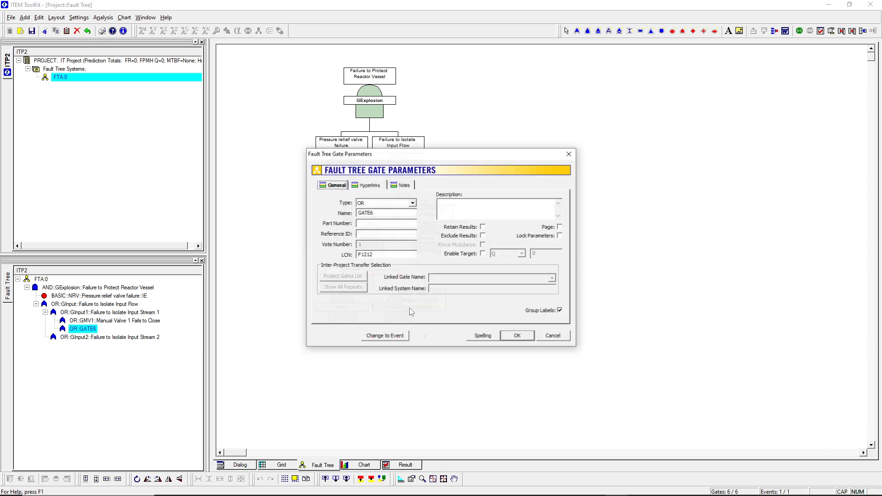
click(385, 214)
key(BackSpace)
key(BackSpace)
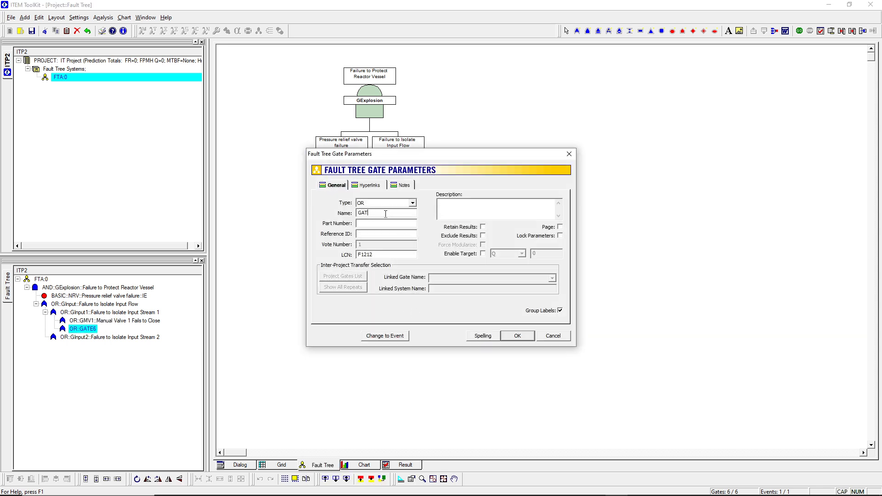
key(BackSpace)
key(BackSpace)
text(EV1)
key(alt+Tab)
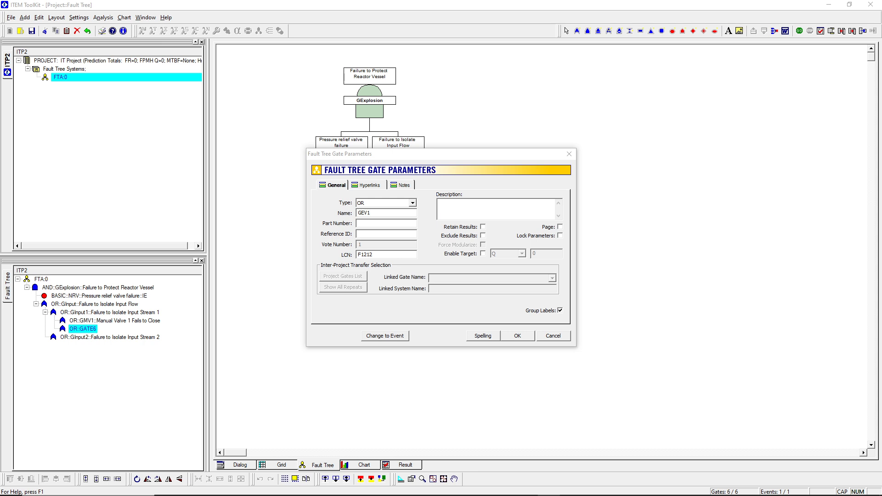
click(509, 209)
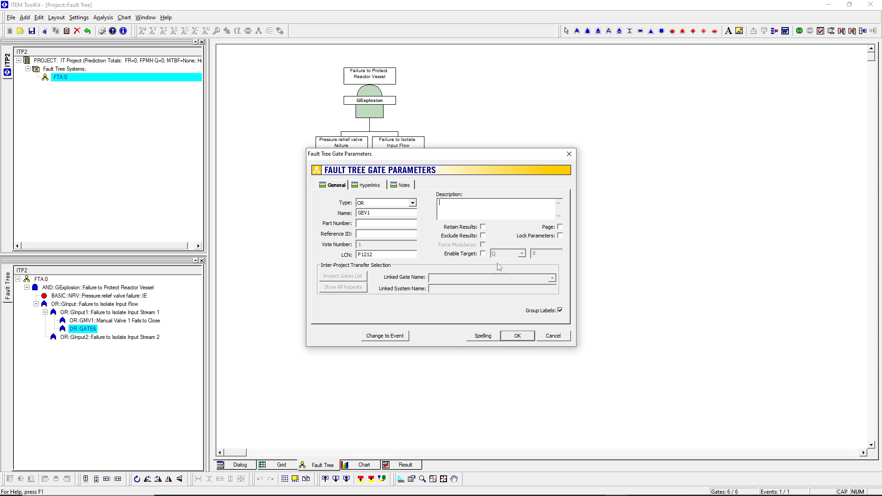
text(Electronic Valve 1 Fails to Close)
click(518, 335)
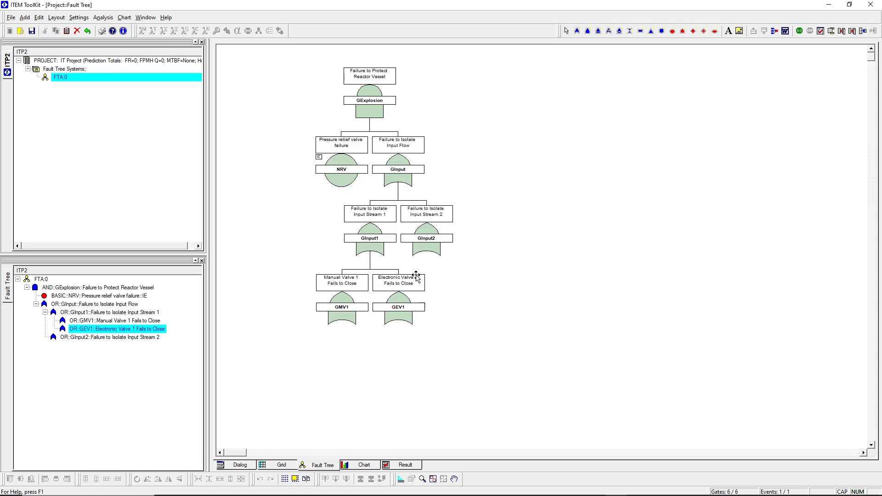
Step: Change the GInput1 gate type to AND
double_click(371, 240)
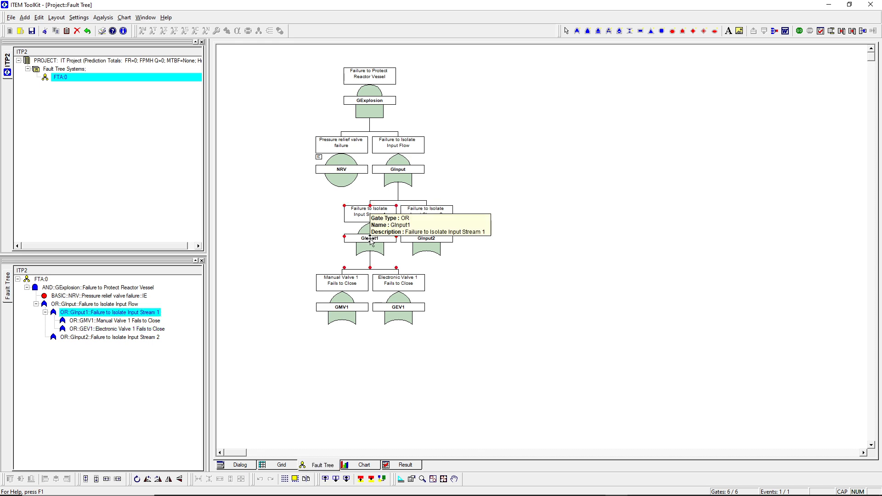
click(412, 202)
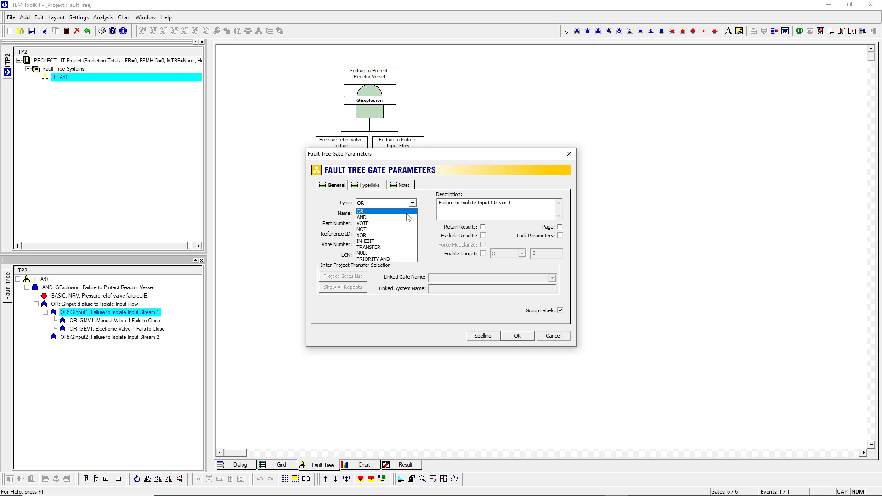
click(406, 217)
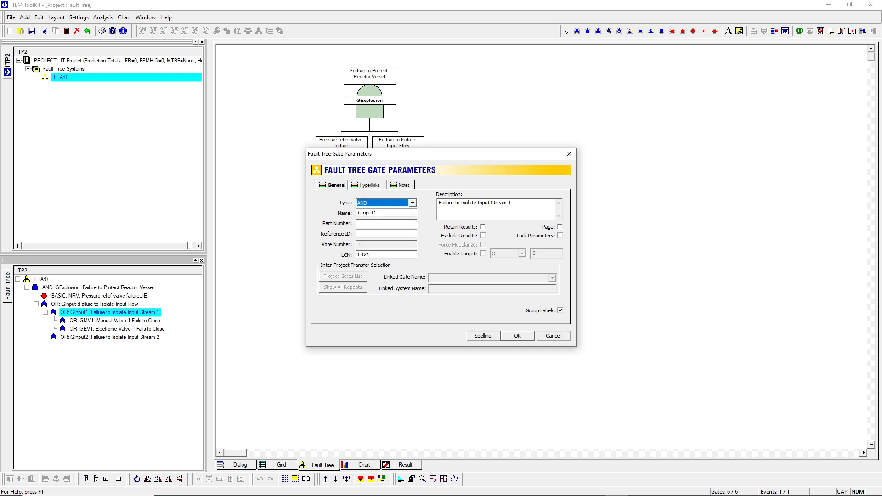
click(518, 337)
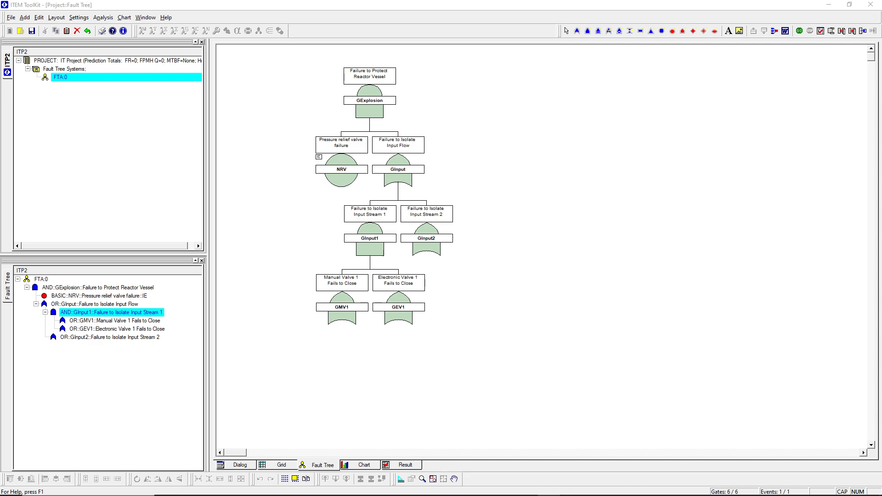
Step: Add a basic event and an OR gate beneath the GMV1 gate
click(451, 402)
click(343, 314)
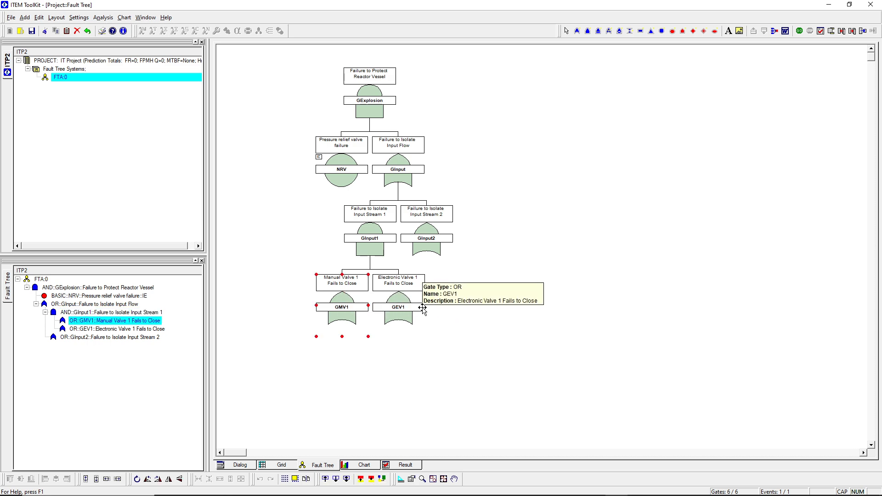
click(672, 30)
click(344, 316)
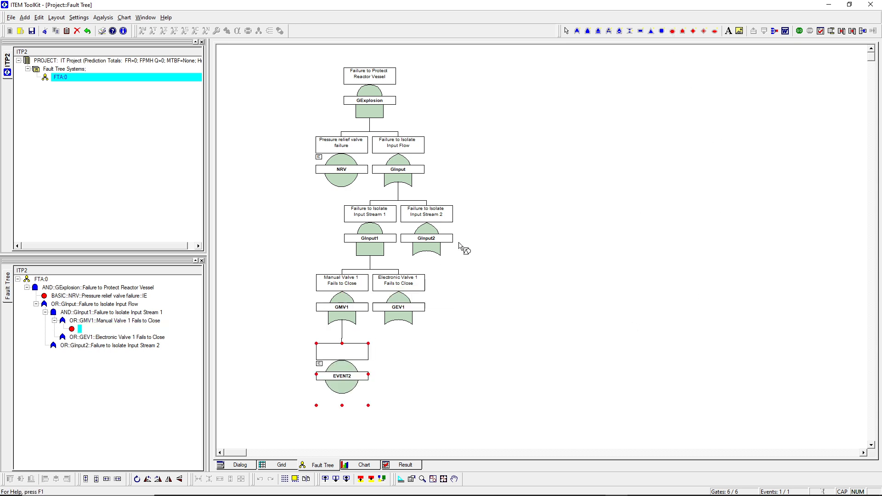
click(340, 312)
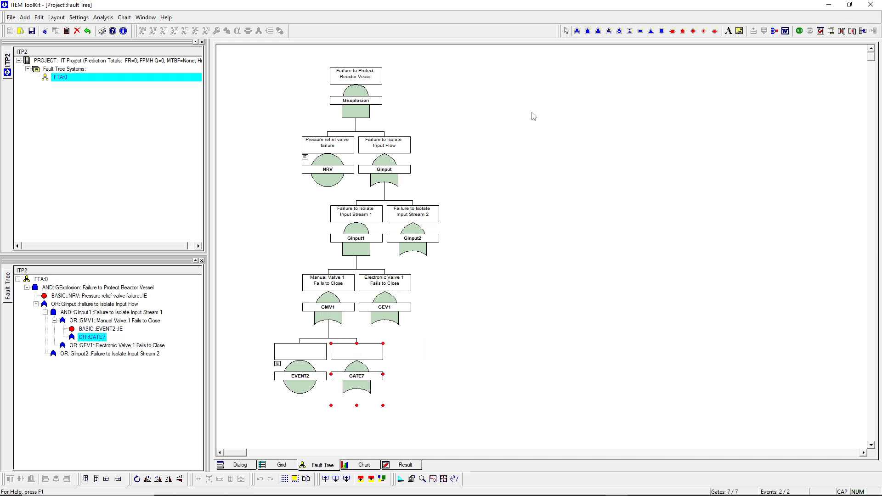
Step: Name the new basic event MV1 with description "Manual valve 1 stuck open"
double_click(299, 376)
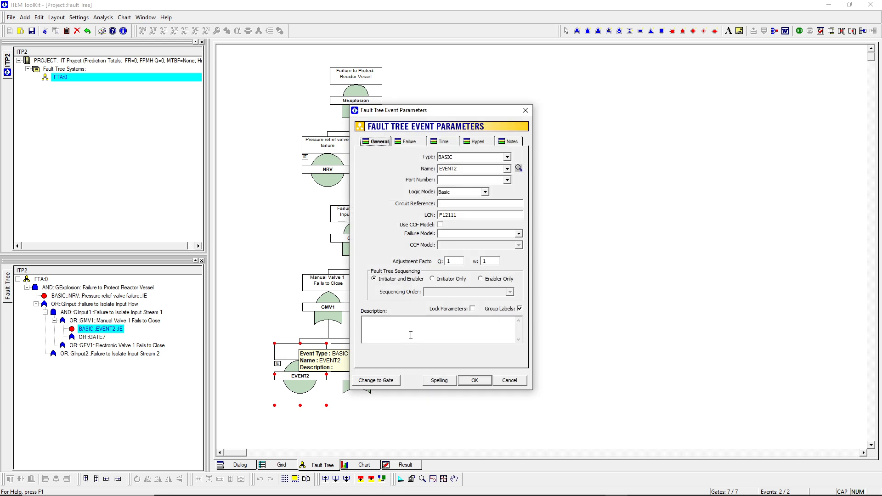
click(411, 335)
text(Manual valve 1 stuck open)
double_click(465, 170)
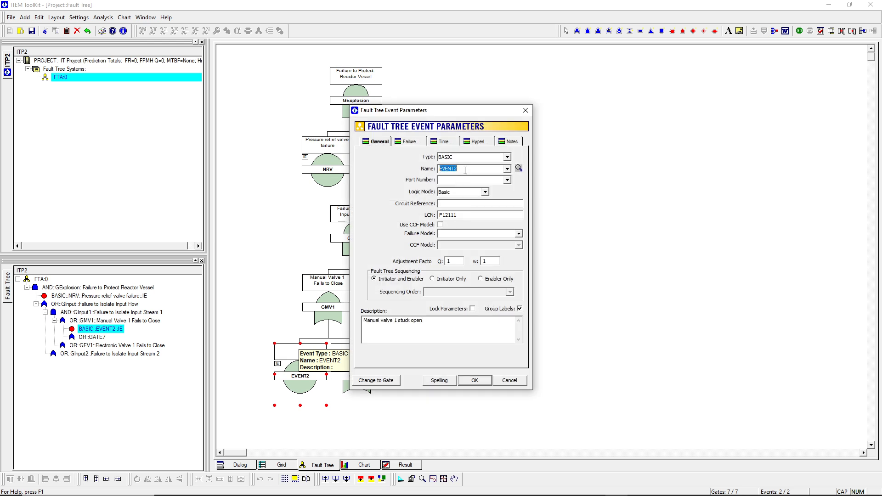
text(MV1)
click(474, 380)
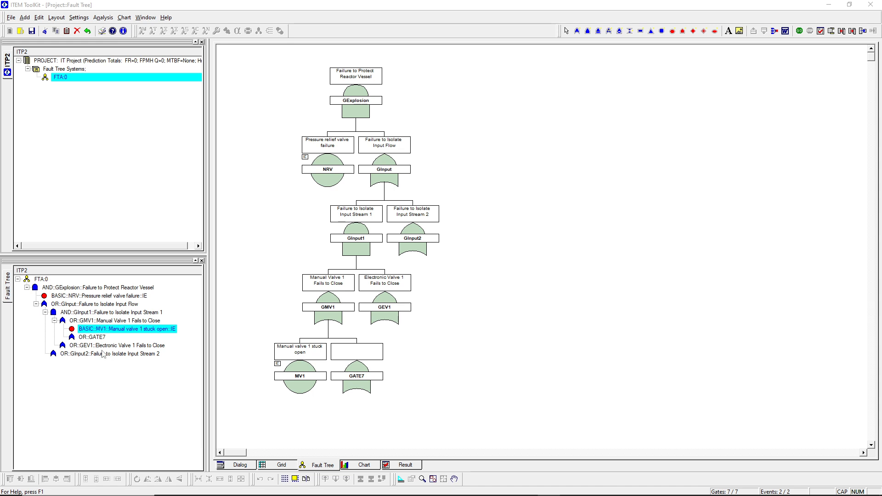
Step: Name the new gate under GMV1 GOPFailure with description "Operator Fails to Respond and Close Valve"
double_click(381, 352)
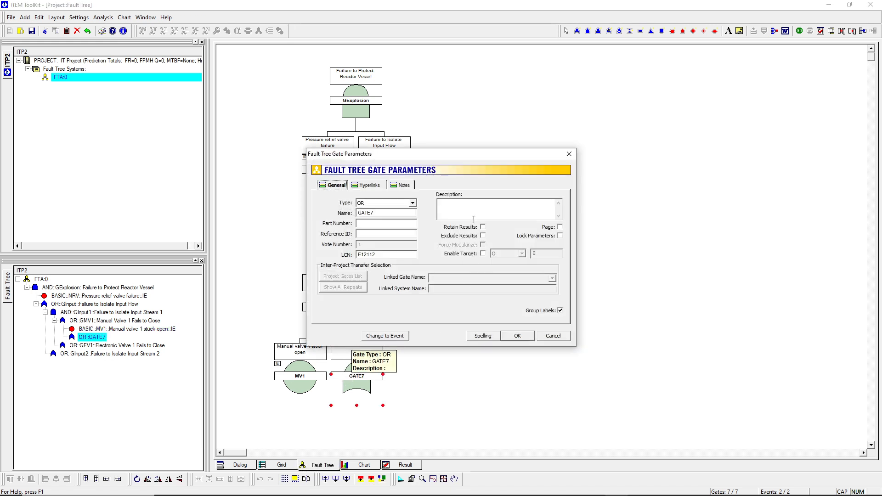
key(Tab)
text(Operator Fails to Respond and Close Valve)
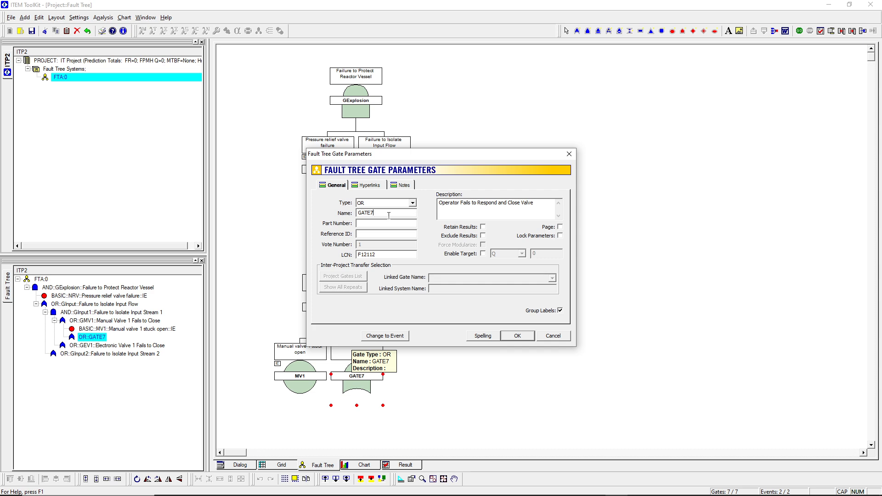
key(BackSpace)
key(BackSpace)
key(BackSpace)
key(BackSpace)
text(OPFailure)
click(522, 337)
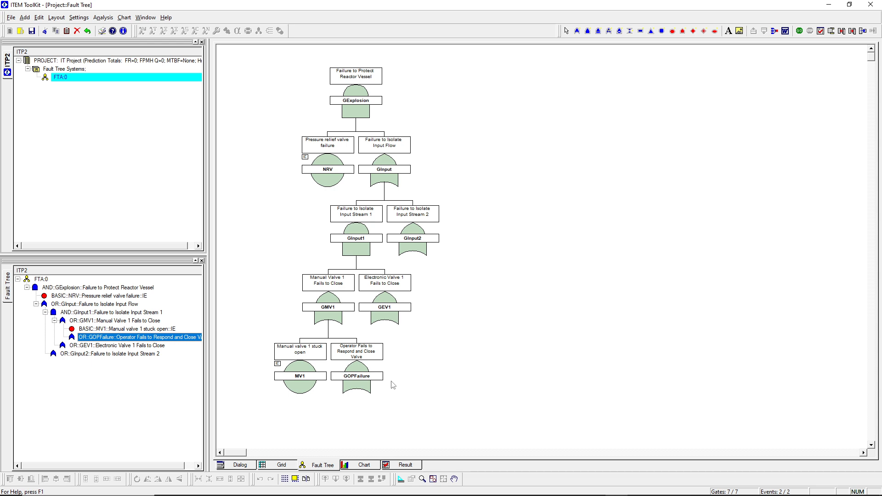
Step: Add a basic event and an OR gate beneath the GOPFailure gate
mouse_move(381, 377)
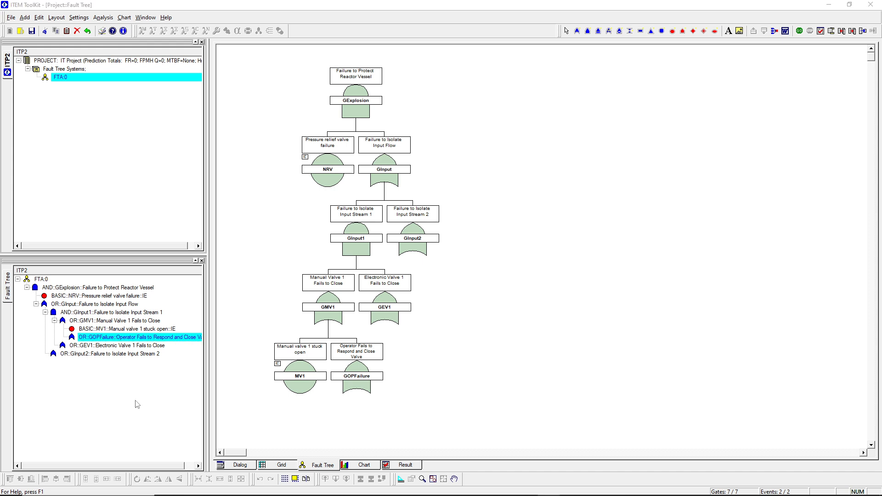
click(356, 377)
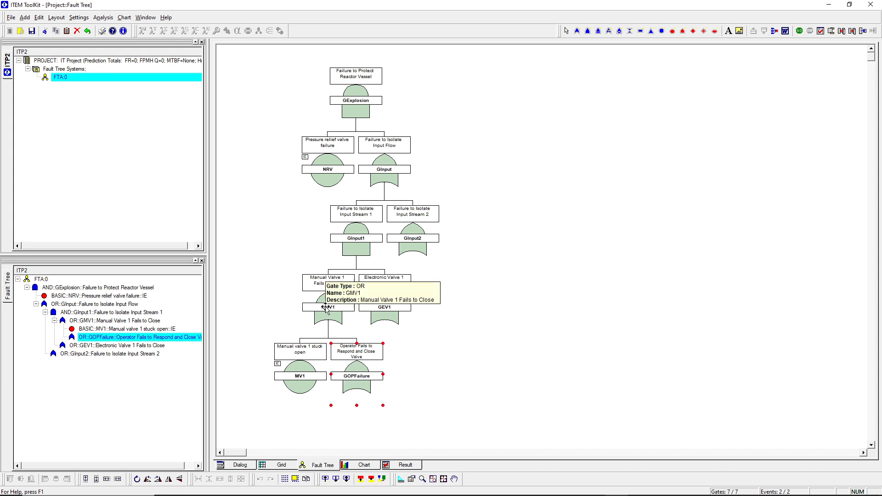
click(476, 362)
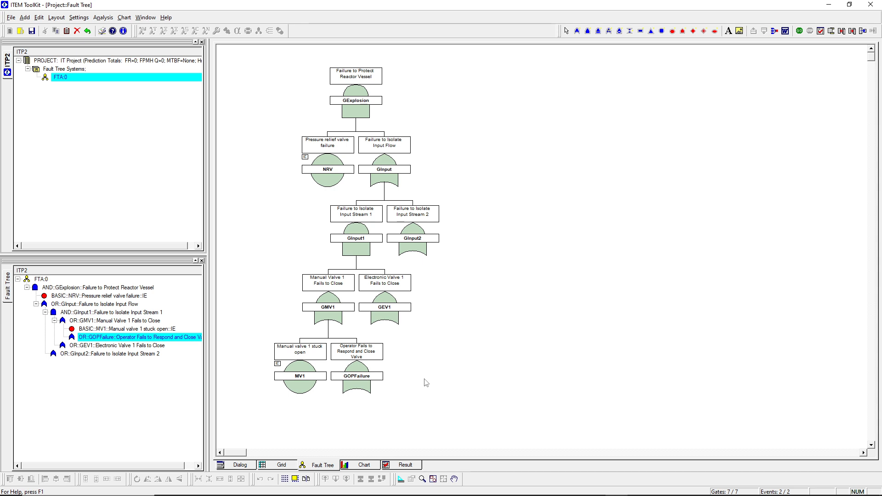
click(361, 382)
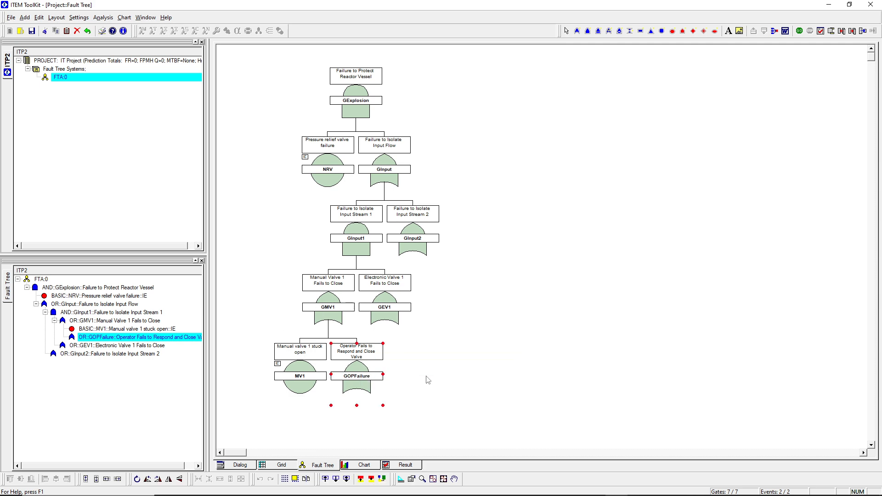
click(673, 32)
click(361, 383)
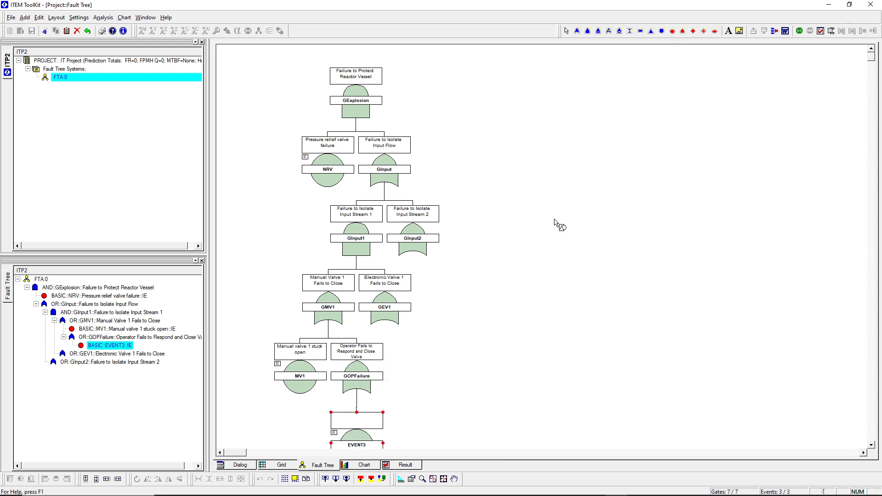
click(576, 32)
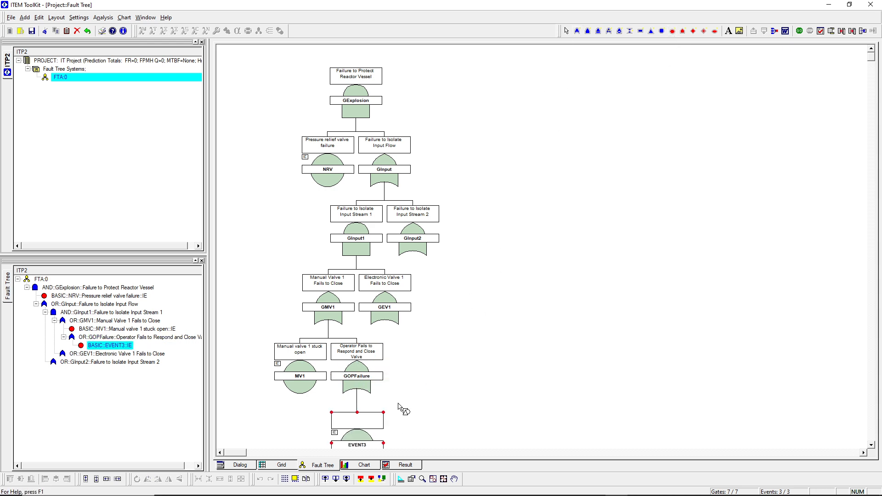
click(358, 384)
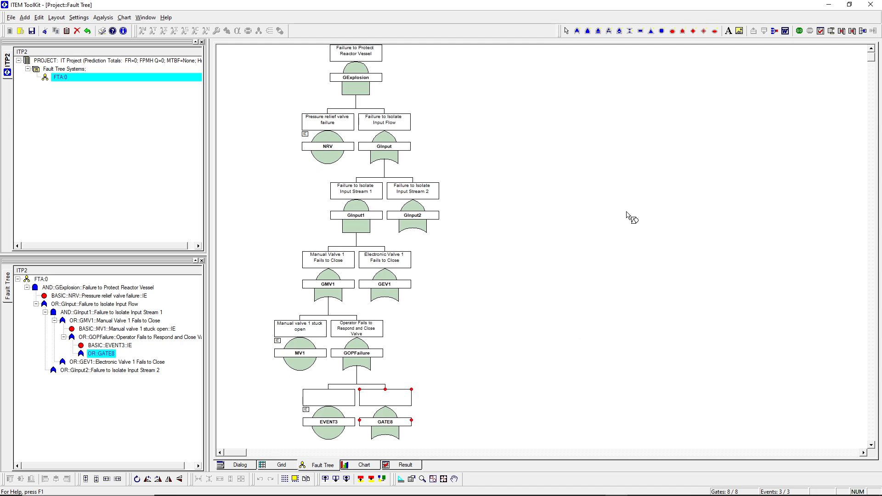
Step: Name the new basic event OP with description "Operator unavailable"
double_click(322, 428)
click(420, 327)
text(Operator unavailable)
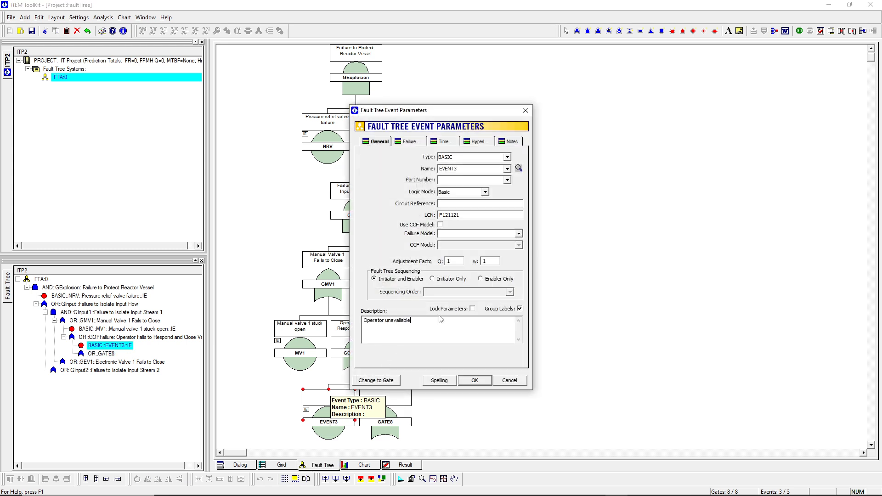
double_click(461, 169)
key(BackSpace)
text(OP)
click(471, 384)
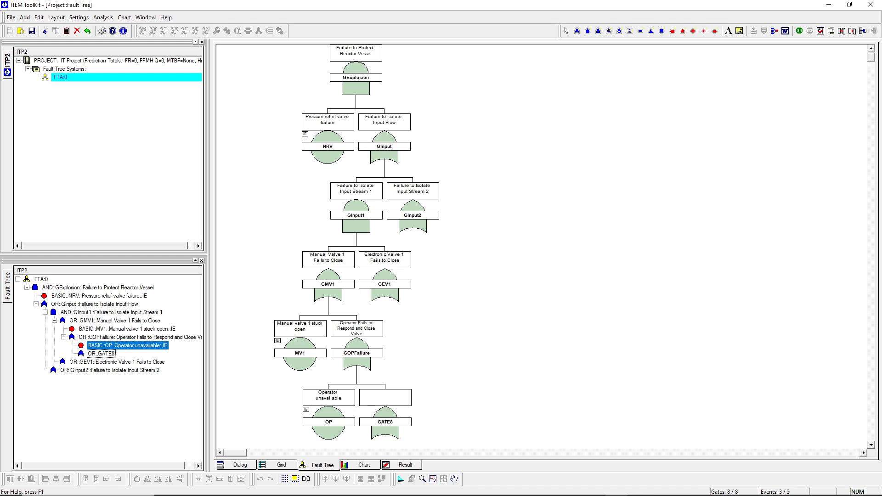
Step: Name the gate under GOPFailure GAlarm with description "Operator Fails to Receive Alarm Signal"
double_click(128, 346)
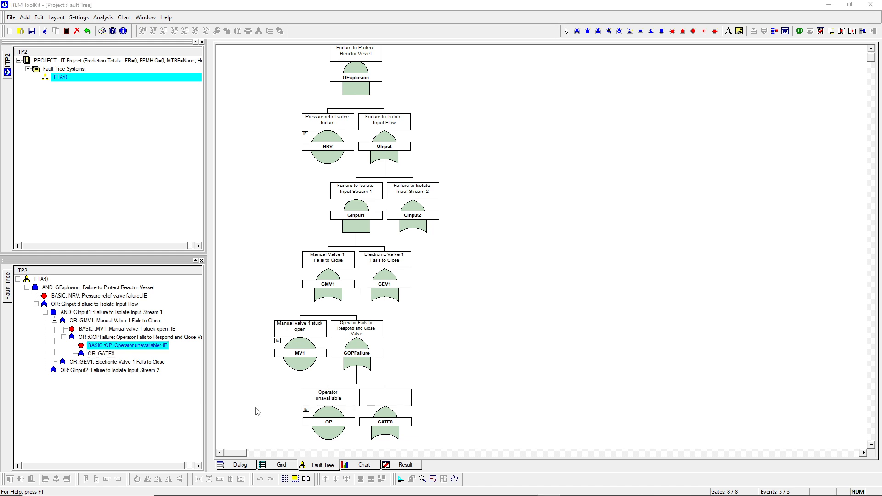
double_click(391, 432)
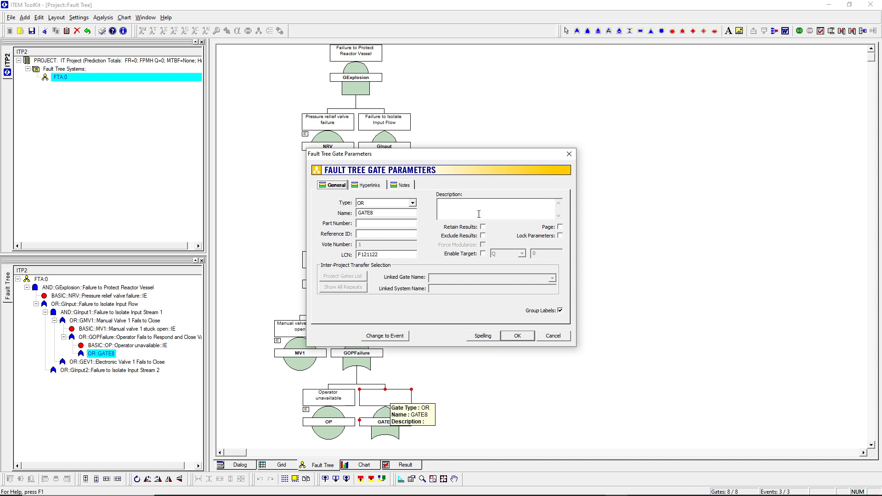
text(Operator Fails to Receive Alarm Signal)
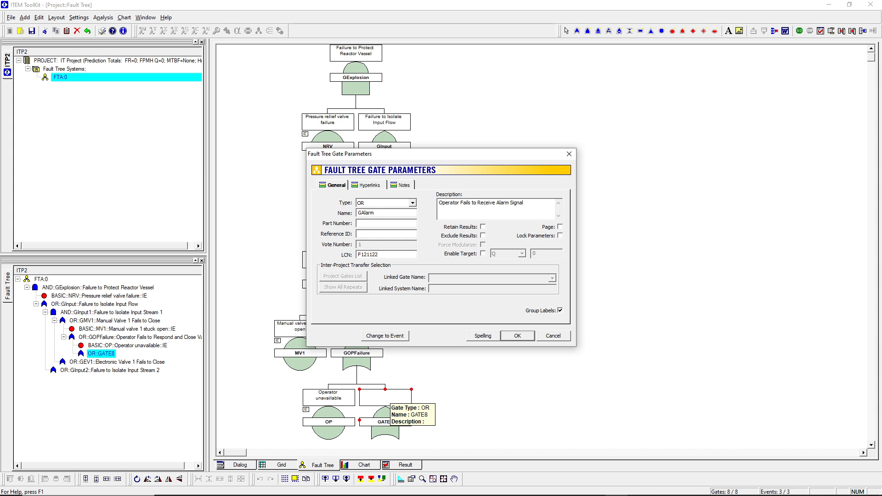
click(517, 336)
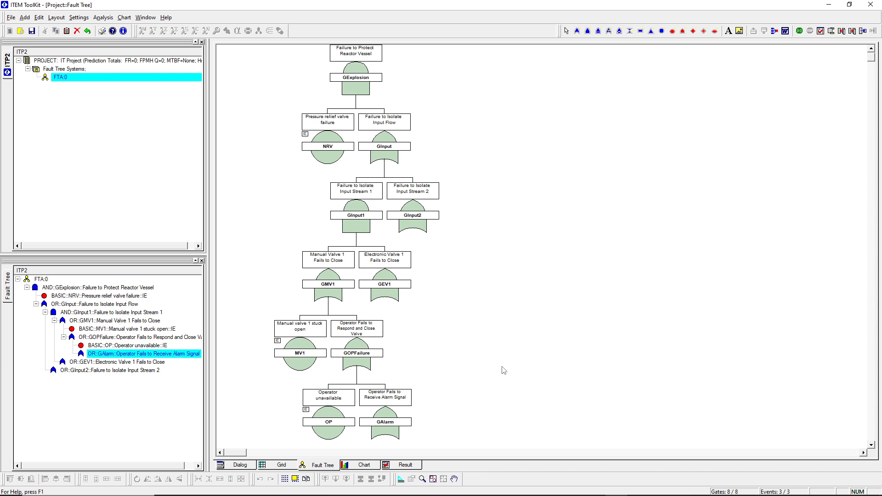
Step: Add a basic event and an OR gate beneath the GAlarm gate
scroll(503, 370, down, 3)
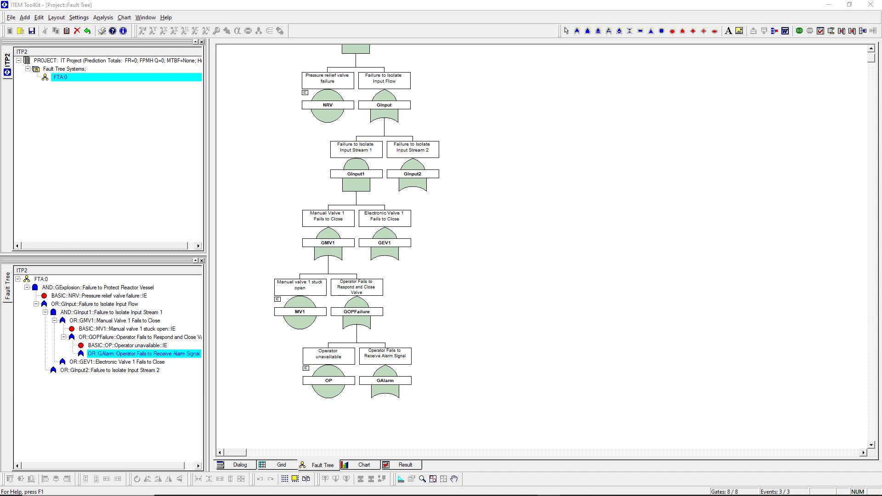
click(389, 378)
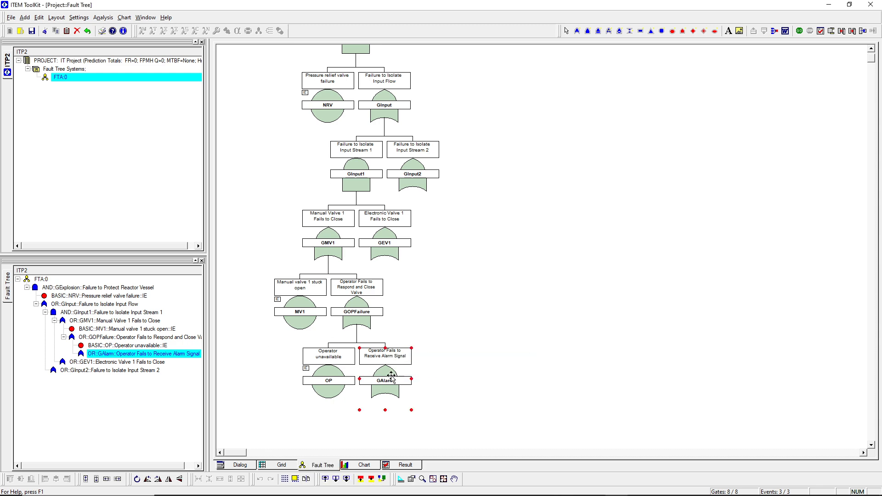
click(672, 31)
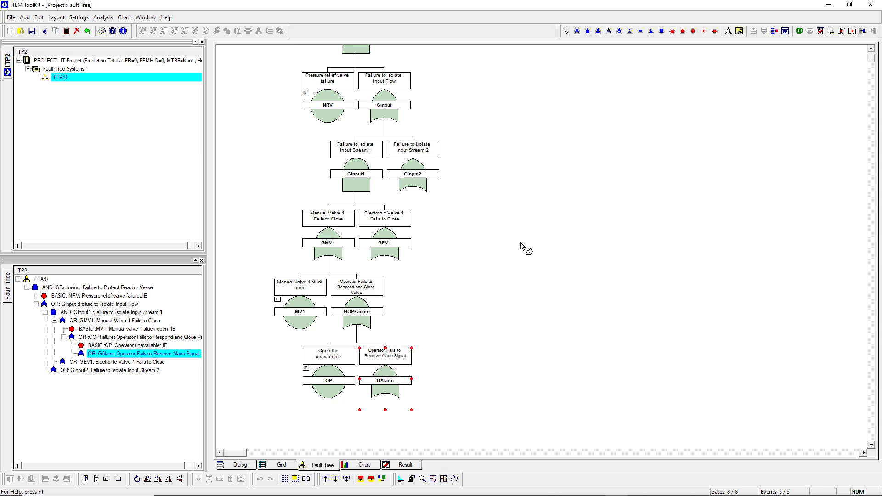
click(391, 383)
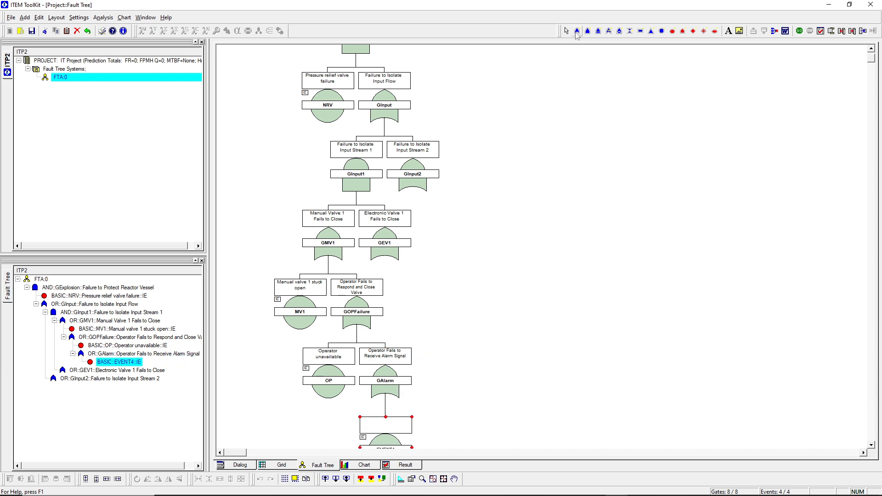
click(381, 384)
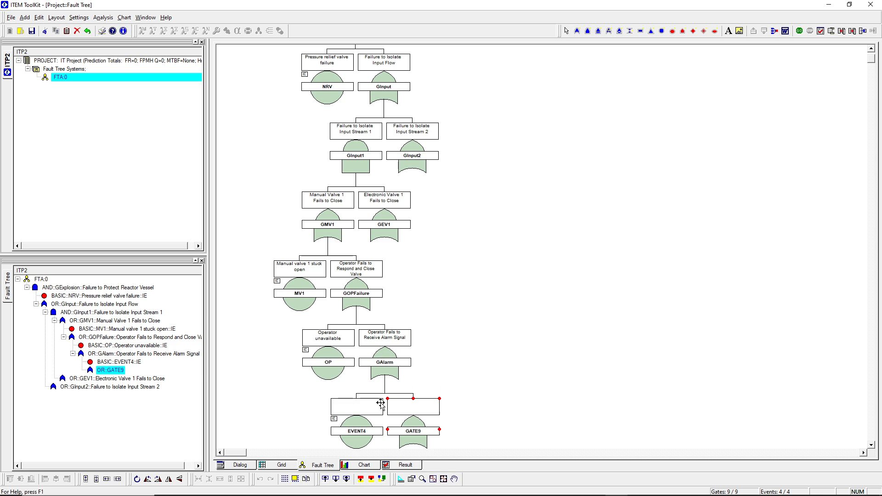
Step: Name the basic event under GAlarm ALARM with the description "Alarm unit failure"
double_click(357, 406)
click(427, 337)
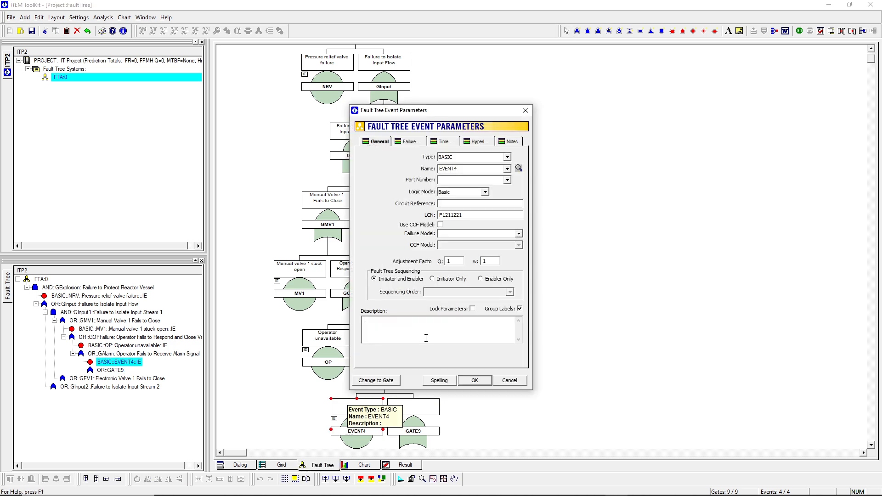
text(Alarm unit failure)
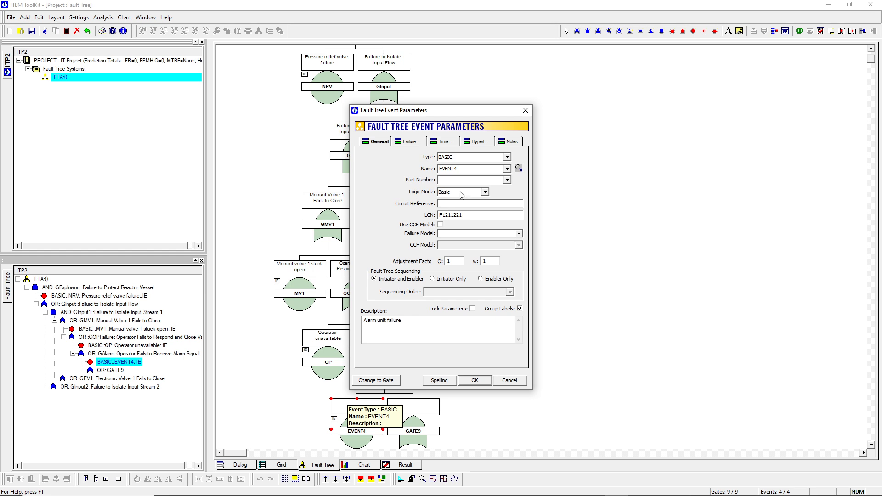
double_click(459, 168)
text(a)
click(476, 383)
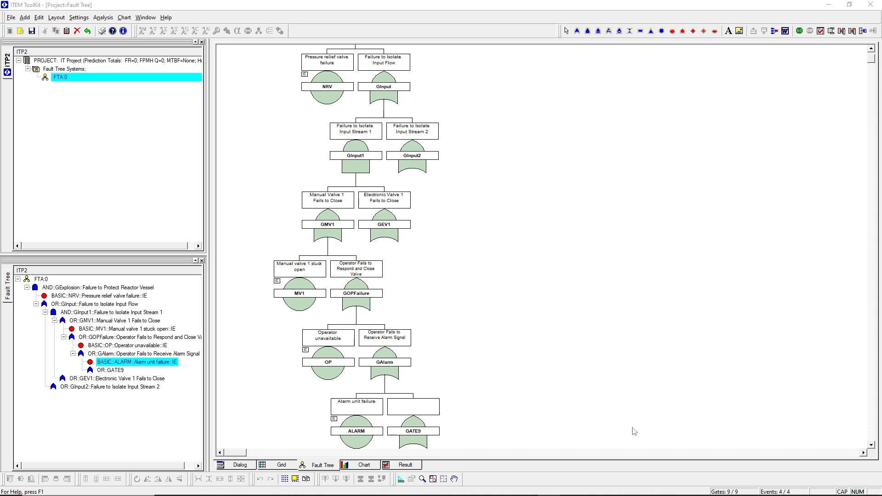
Step: Name the gate under GAlarm GSignal with the description "Failure to Transmit Activation Signal to Alarm"
double_click(427, 432)
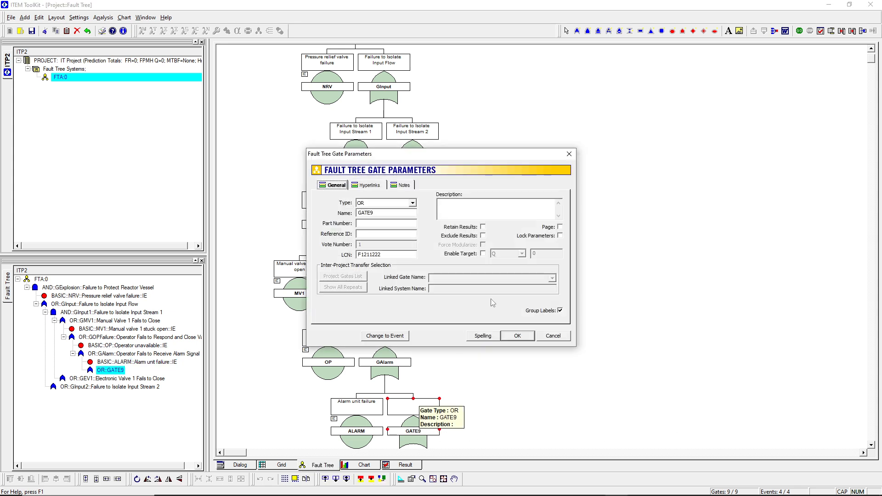
text(Failure to Transmit Activation Signal to Alarm)
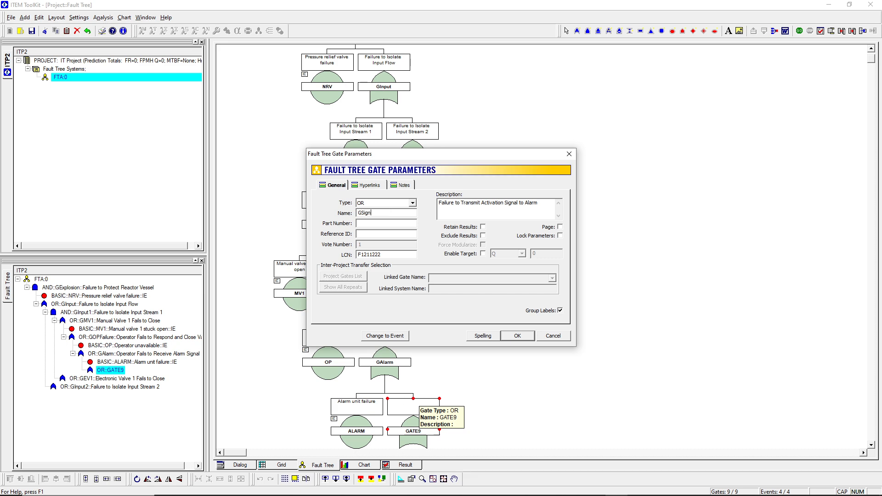
click(523, 338)
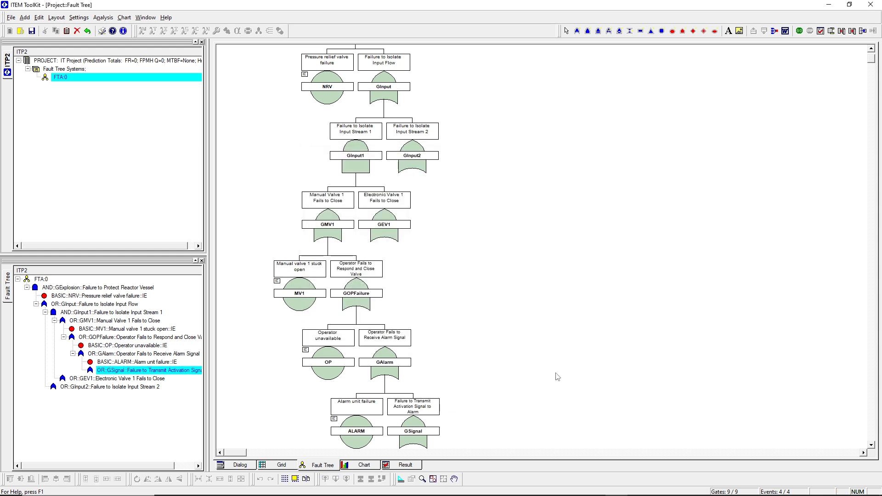
Step: Add two basic events beneath the GSignal gate
scroll(558, 377, down, 1)
click(415, 394)
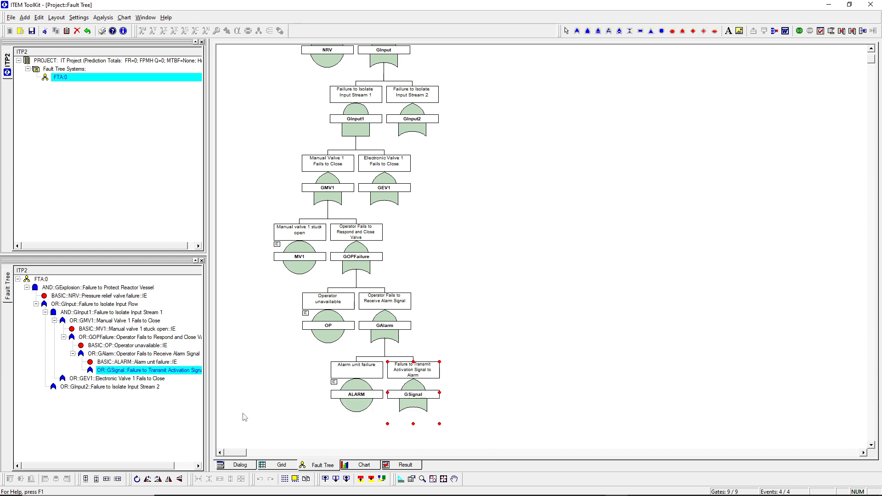
key(alt+Tab)
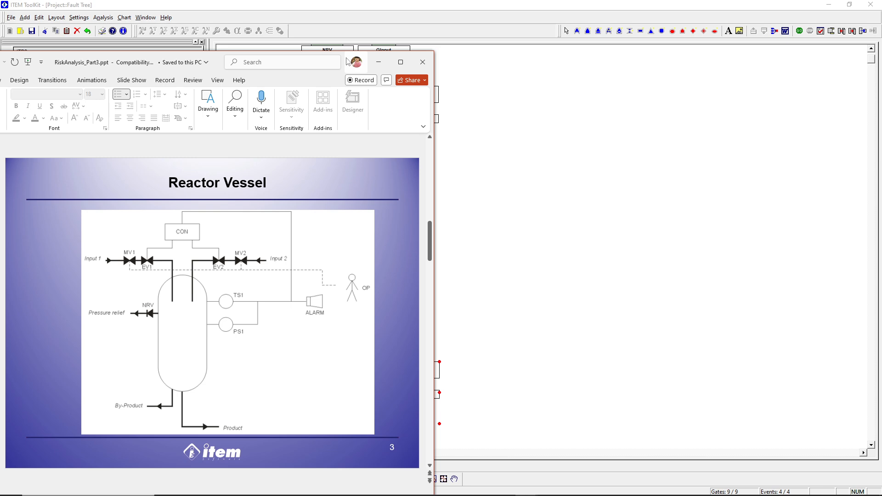
key(alt+Tab)
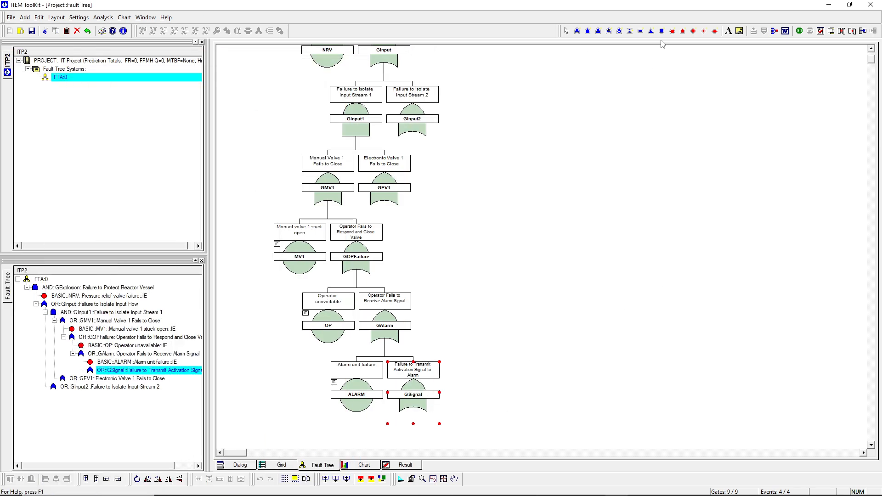
click(415, 395)
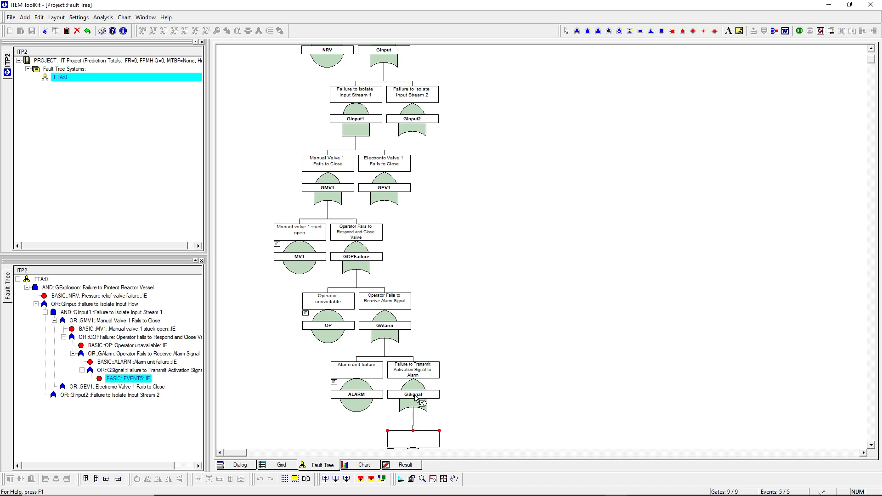
click(415, 395)
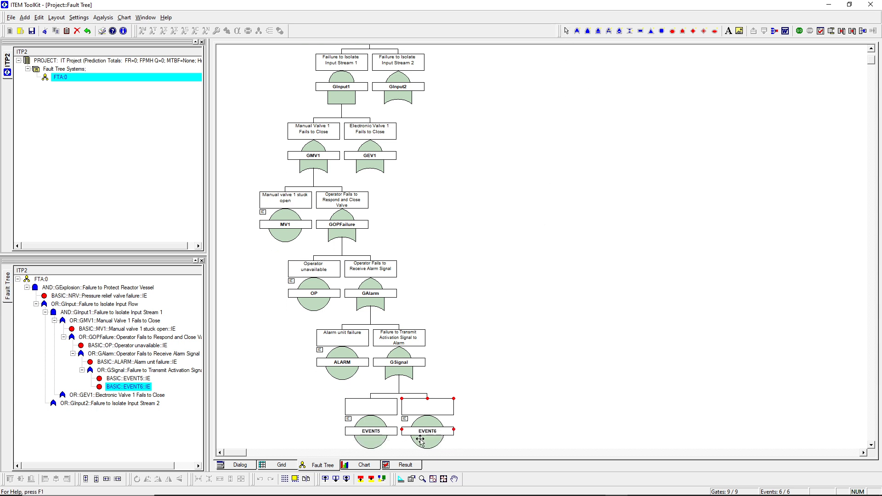
Step: Name the first event under GSignal TS1 with the description "Temperature sensor failure"
double_click(370, 405)
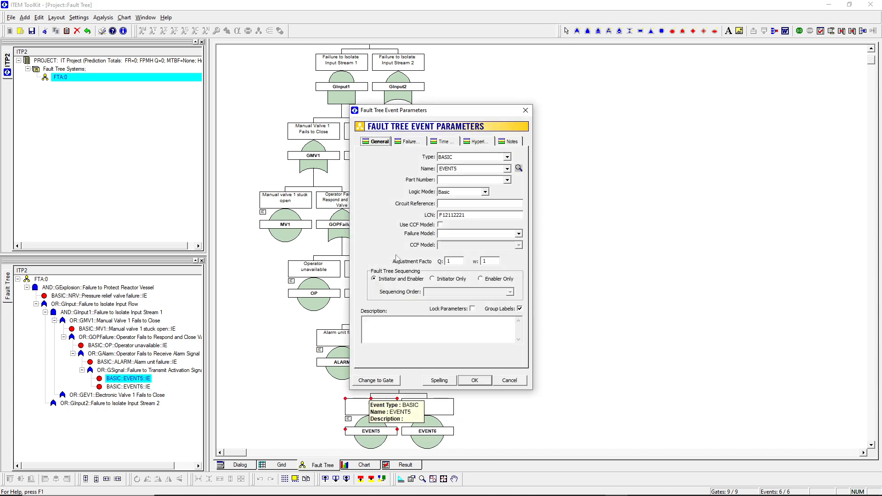
double_click(469, 171)
text(TS1)
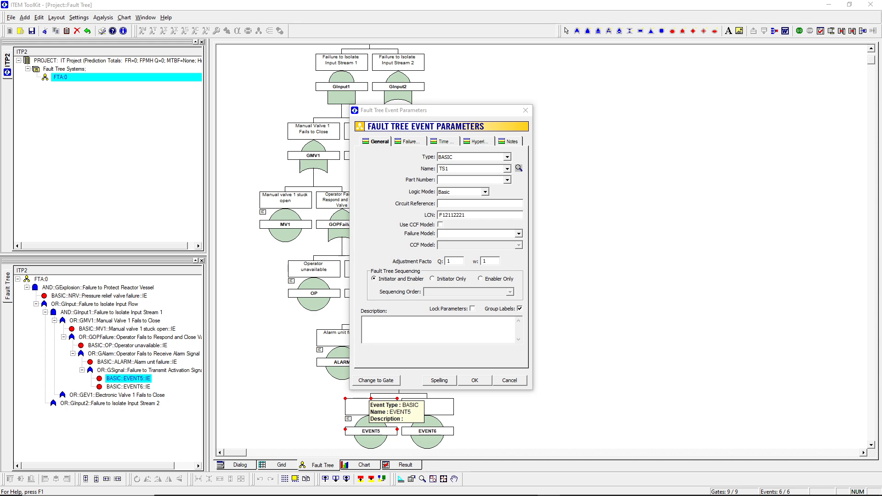
click(378, 331)
text(Temperature sensor failure)
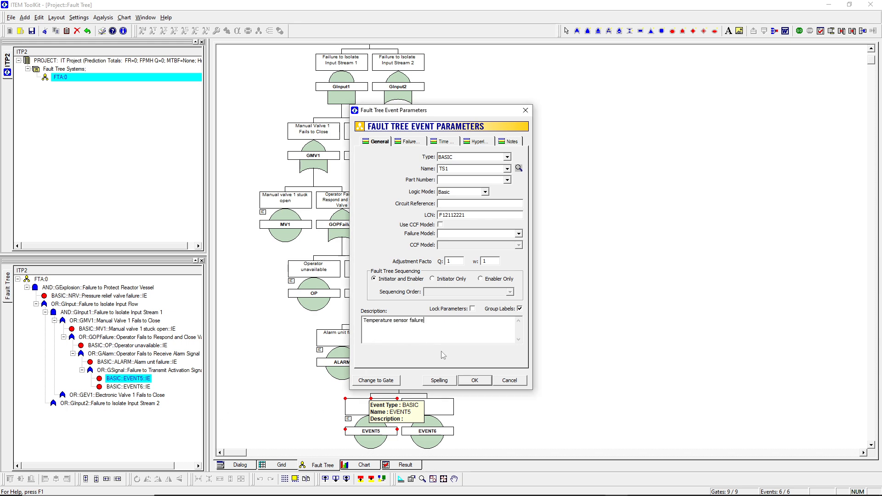
click(475, 380)
Step: Name the second event under GSignal PS1 with the description "Pressure sensor failure"
double_click(425, 409)
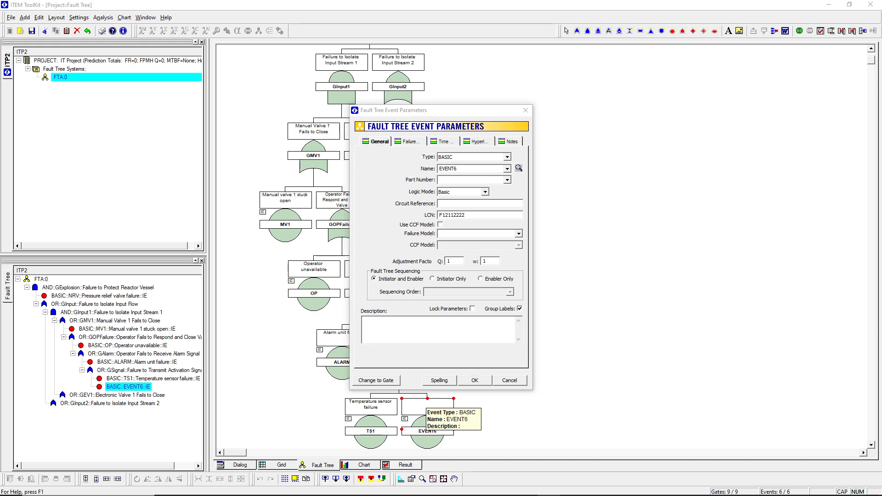
click(379, 331)
text(Pressure sensor failure)
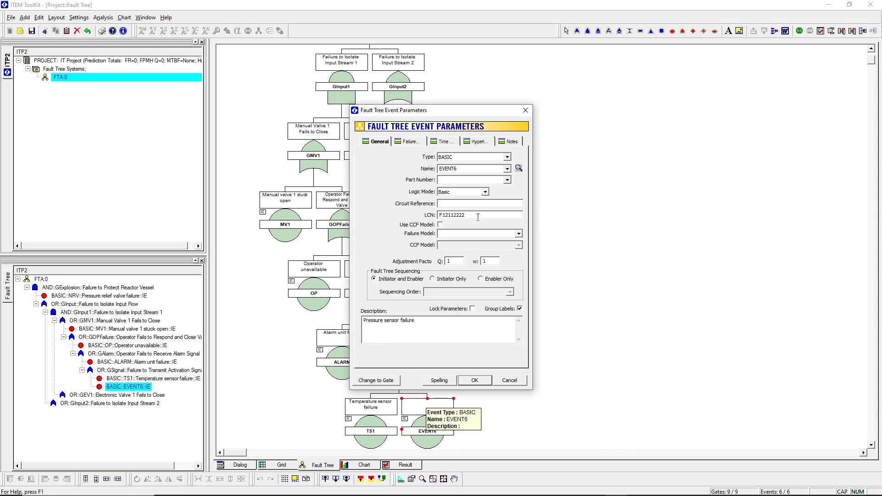
double_click(470, 169)
text(PS1)
click(474, 380)
Step: Change the GSignal gate's type to AND
double_click(398, 363)
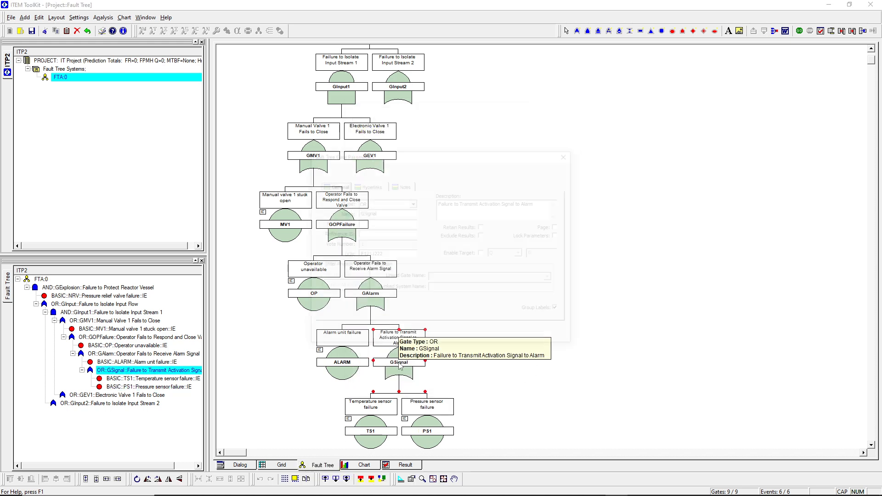
click(375, 203)
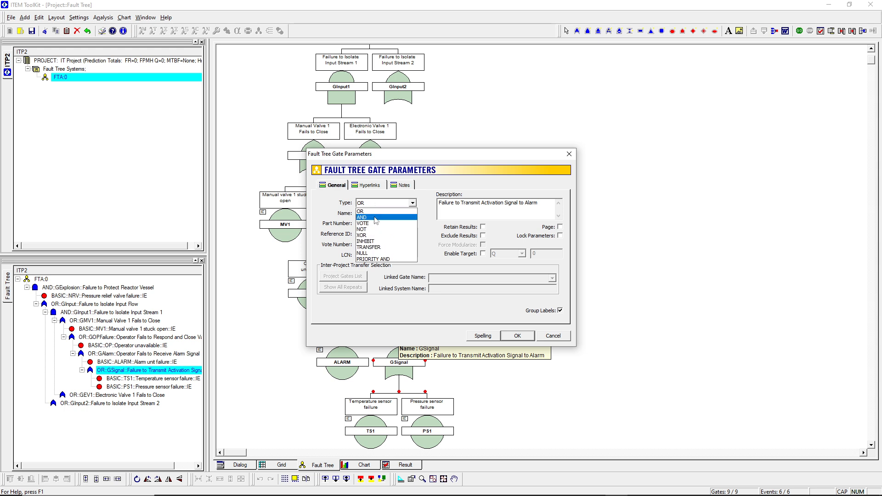
click(407, 219)
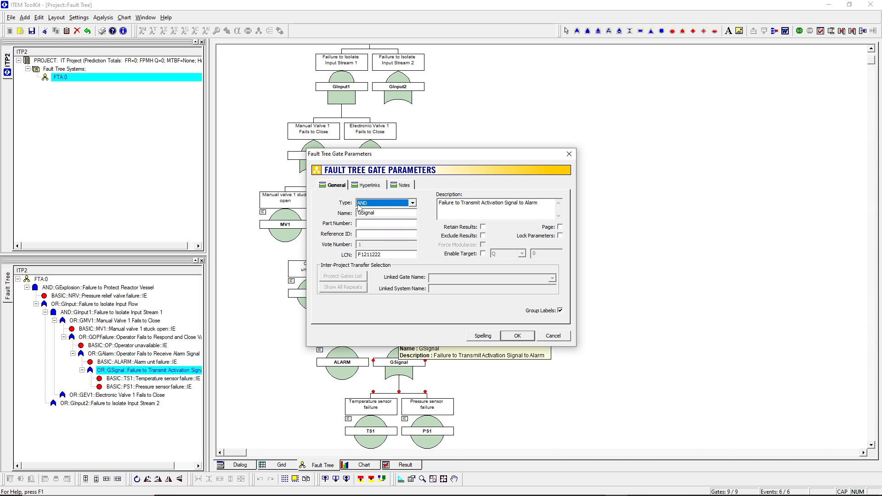
click(518, 337)
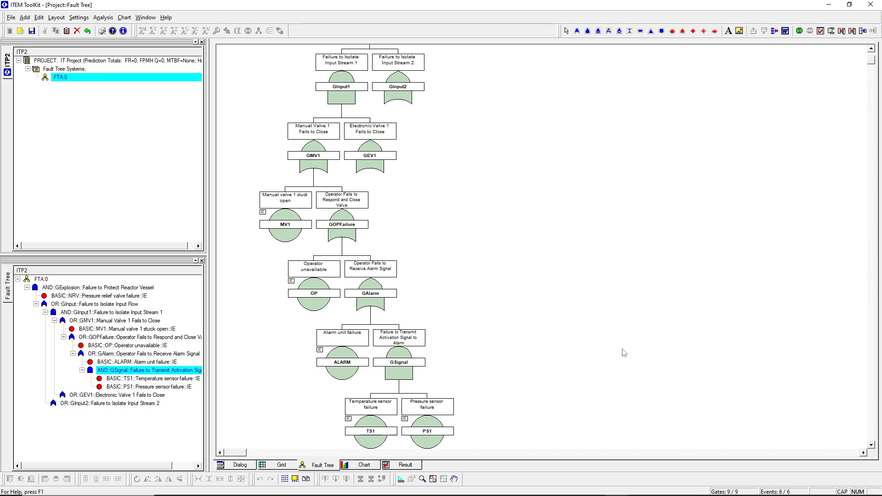
Step: Enable the Page option on the GInput1 gate, turning it into a transfer gate
scroll(623, 352, up, 3)
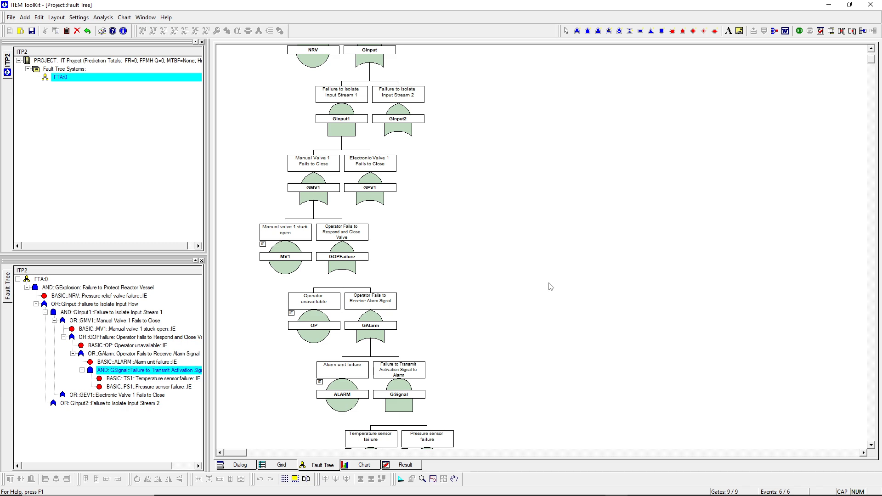
scroll(554, 286, up, 3)
scroll(555, 286, up, 3)
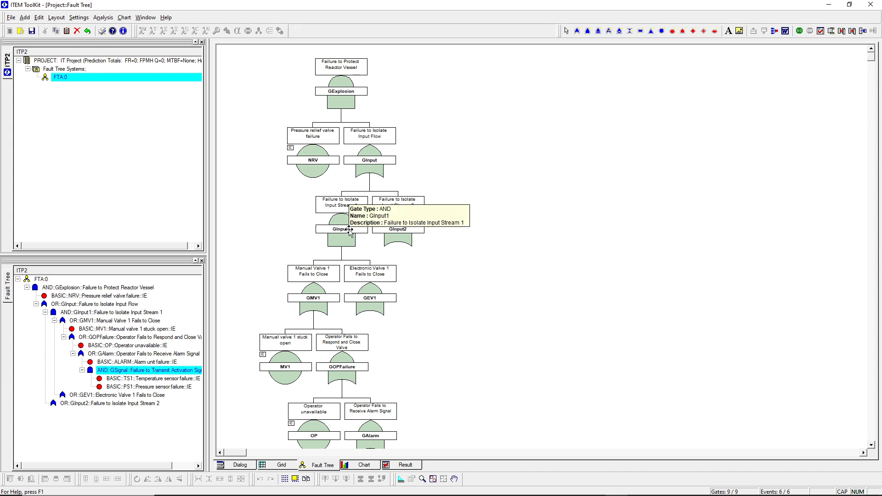
click(344, 244)
double_click(344, 244)
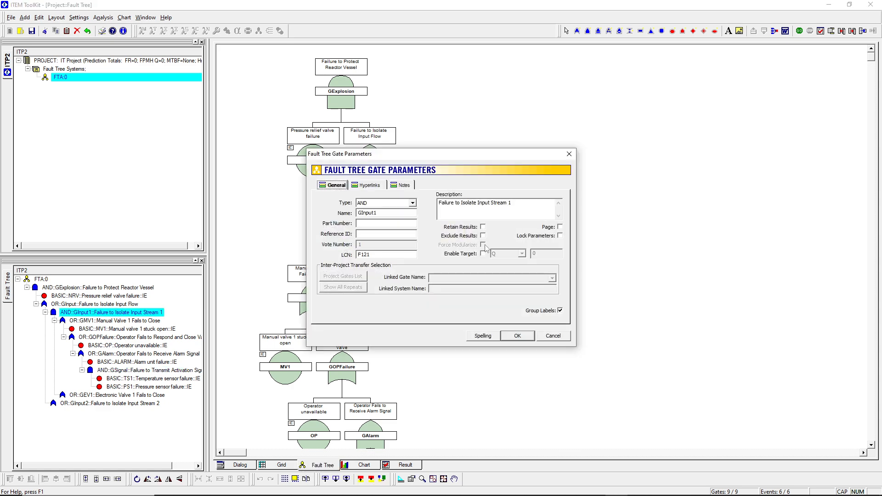
click(561, 227)
click(517, 337)
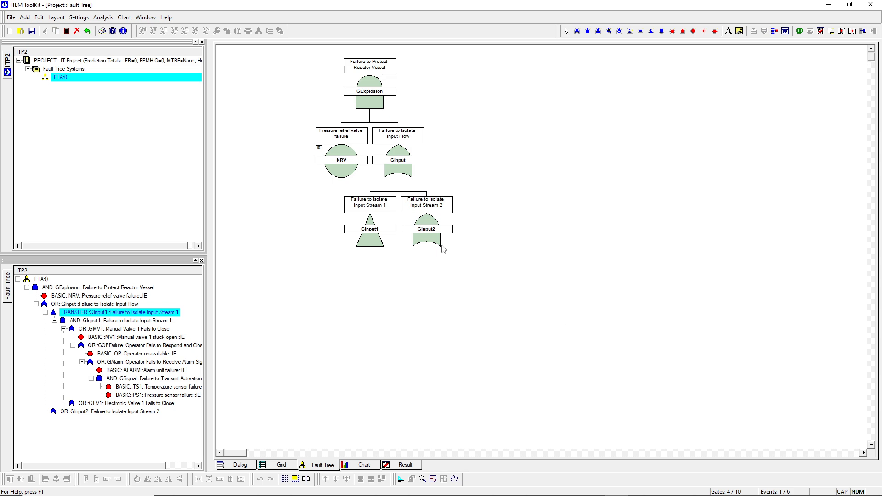
Step: Enable the Page option on the GInput2 gate, turning it into a transfer gate
mouse_move(371, 223)
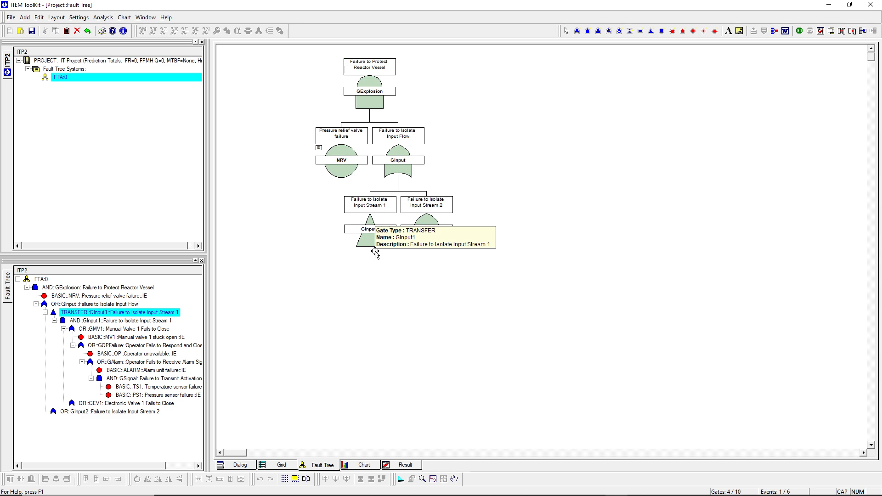
double_click(428, 236)
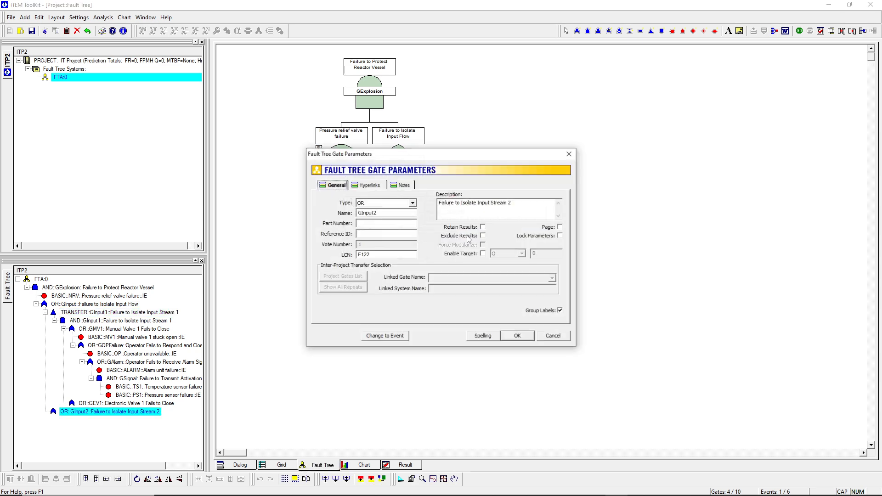
click(560, 227)
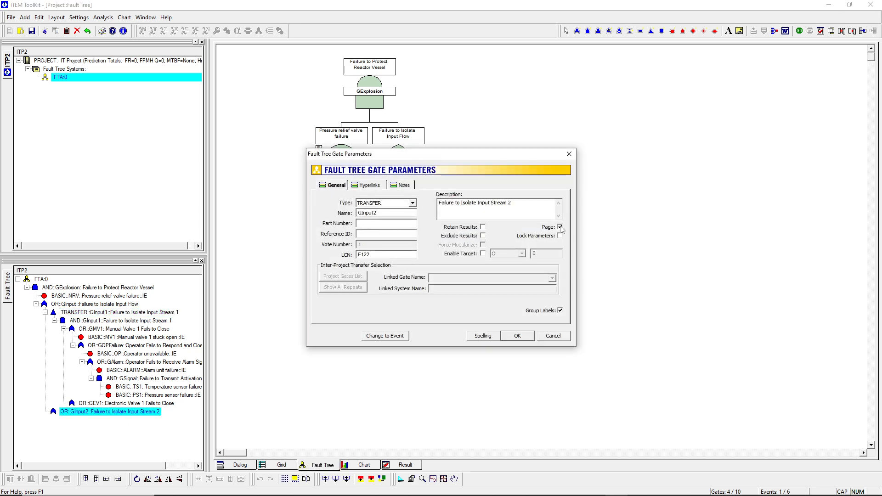
click(526, 337)
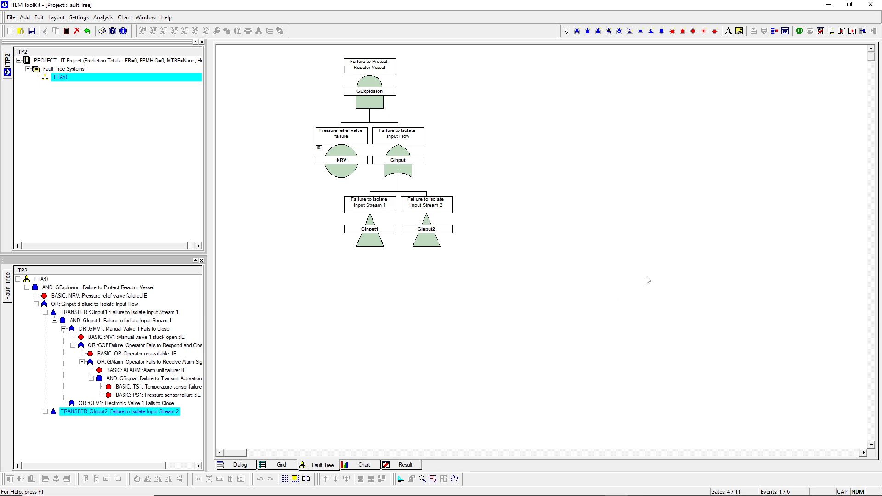
Step: Reposition the fault tree diagram with a layout command while GInput1 is selected
click(369, 242)
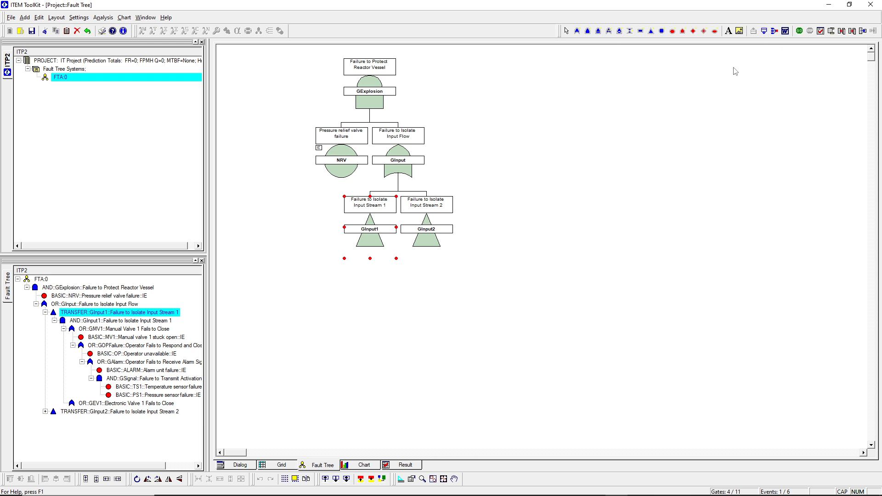
click(767, 36)
click(753, 34)
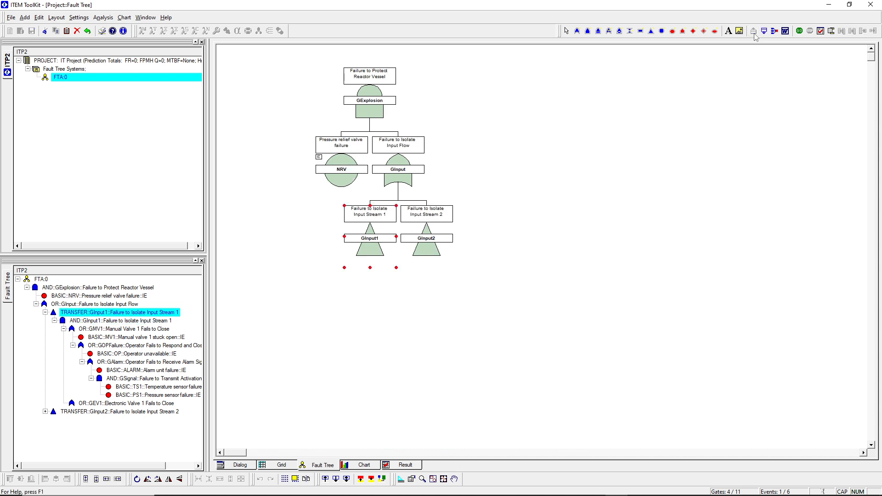
click(564, 202)
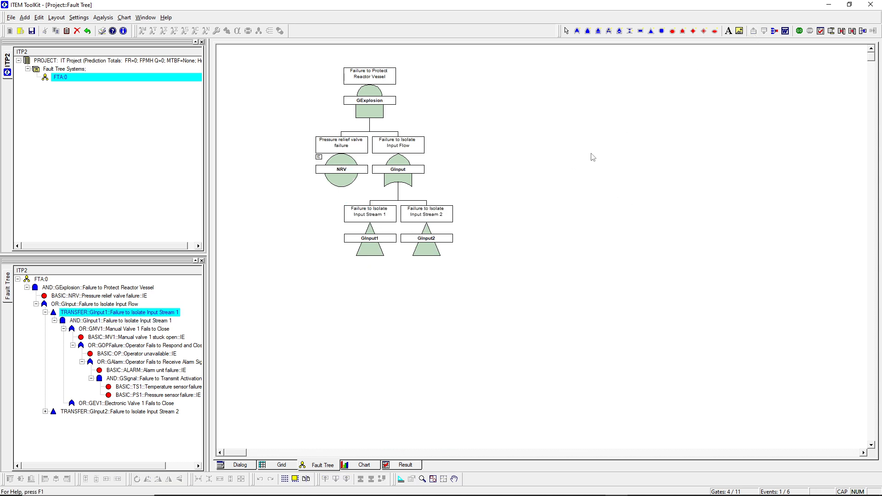